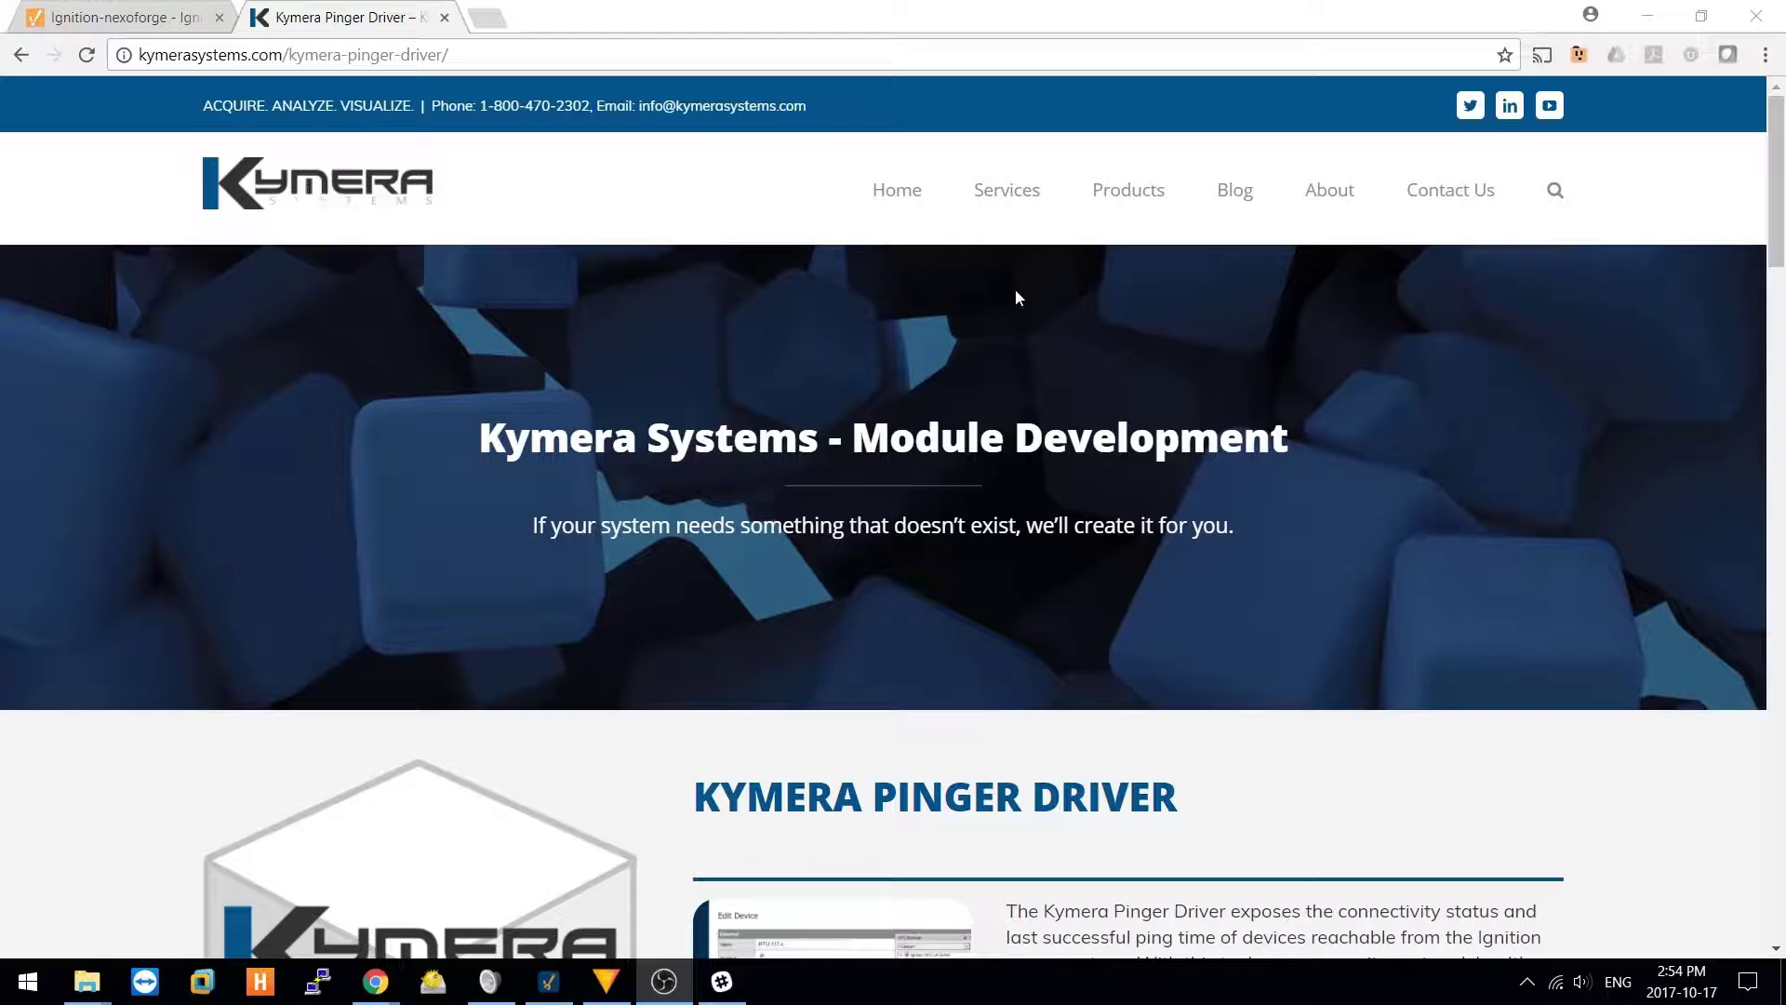
Step: Browse the Kymera Pinger Driver page and its downloads on the Kymera Systems website
mouse_move(1160, 196)
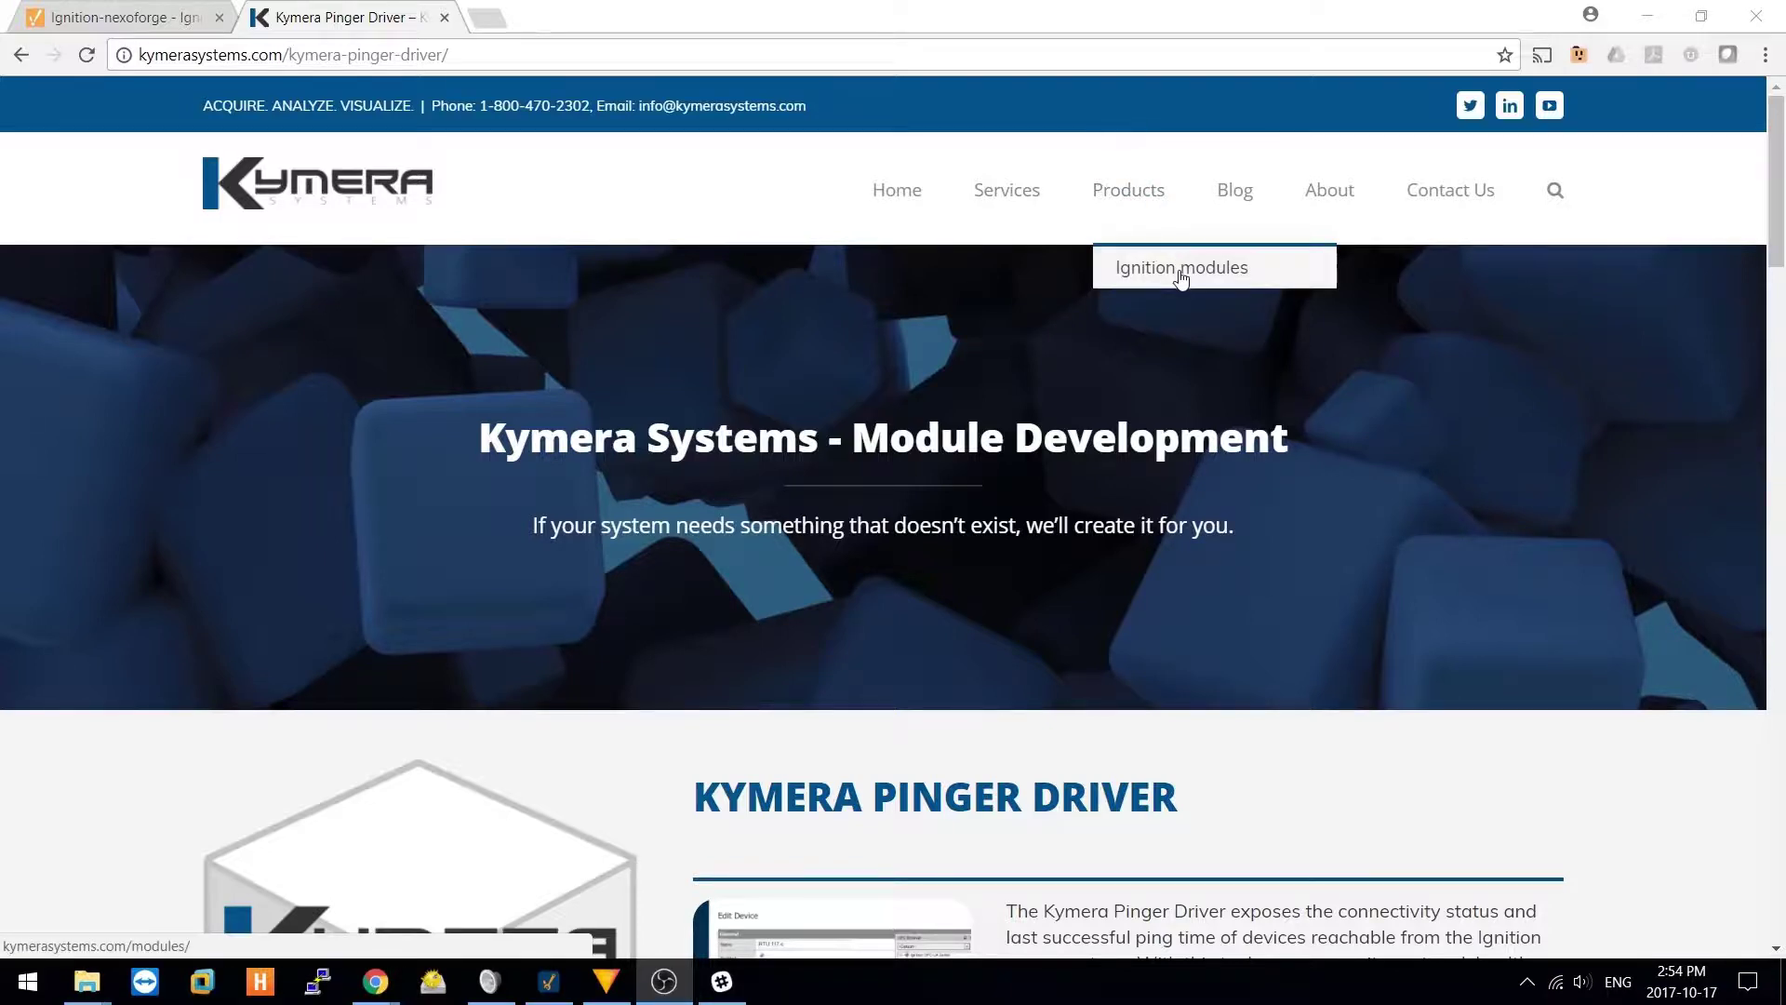
scroll(1392, 400, down, 5)
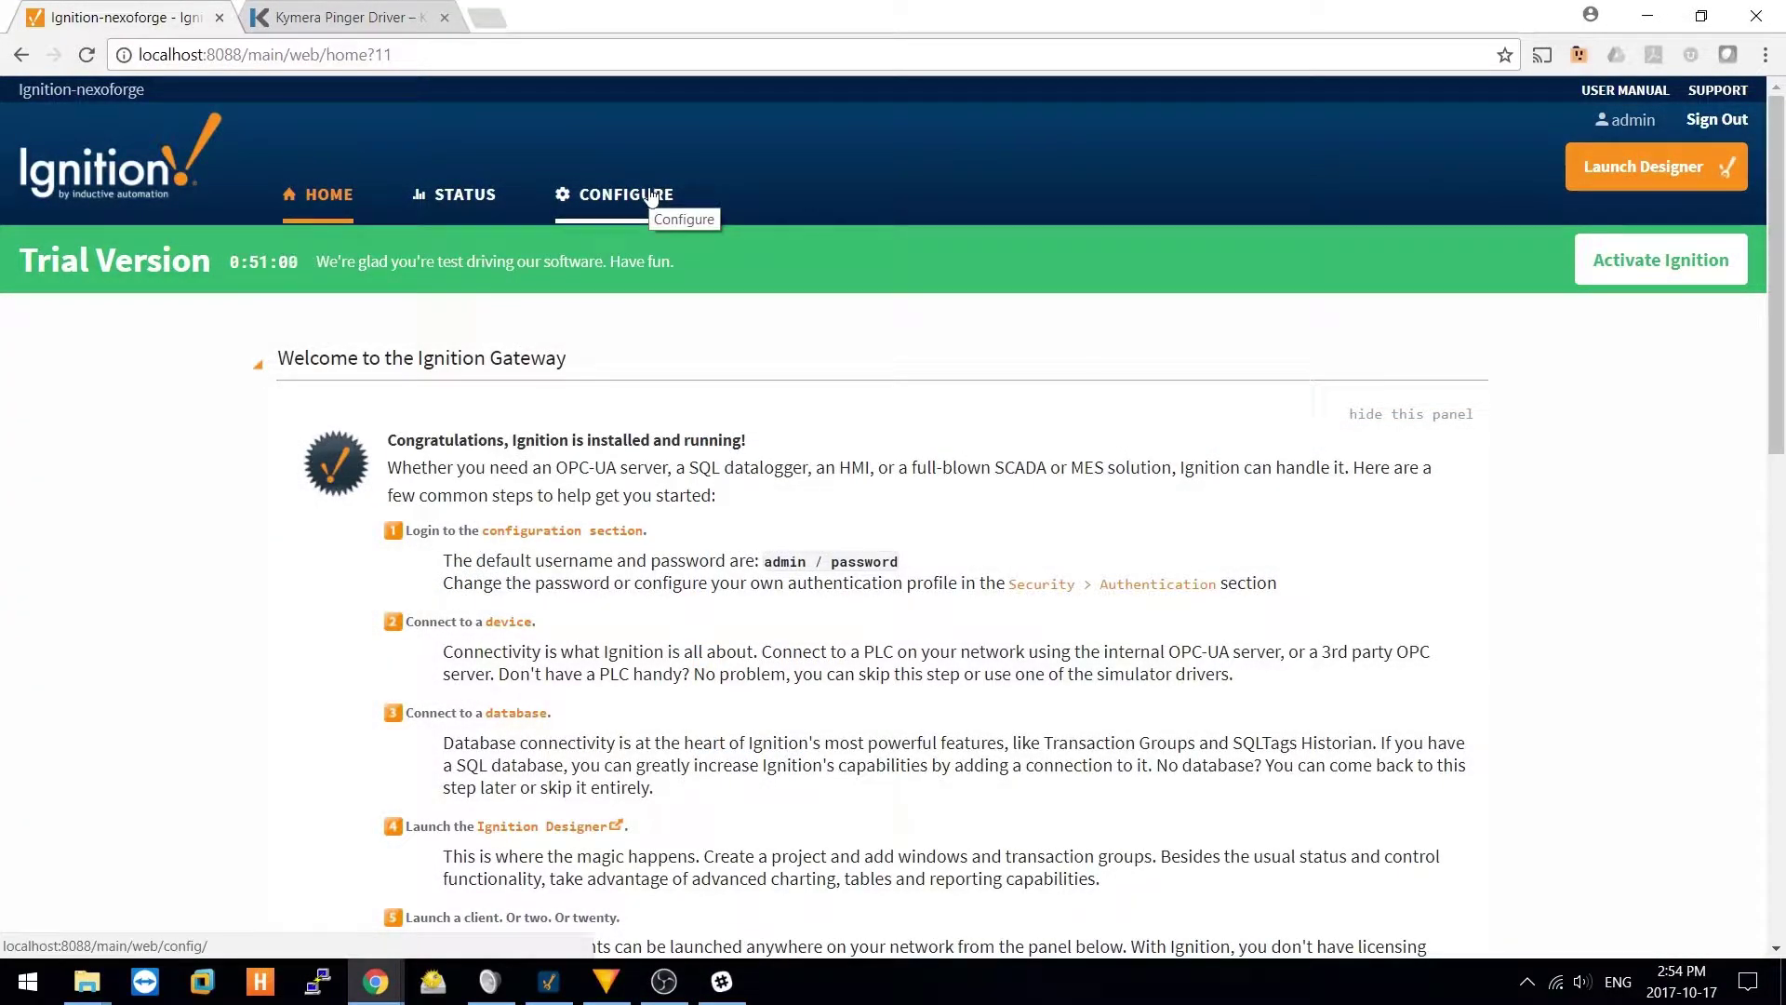
Step: Start a new Kymera Ping Driver device from OPC-UA Server > Devices in the gateway configuration
click(651, 197)
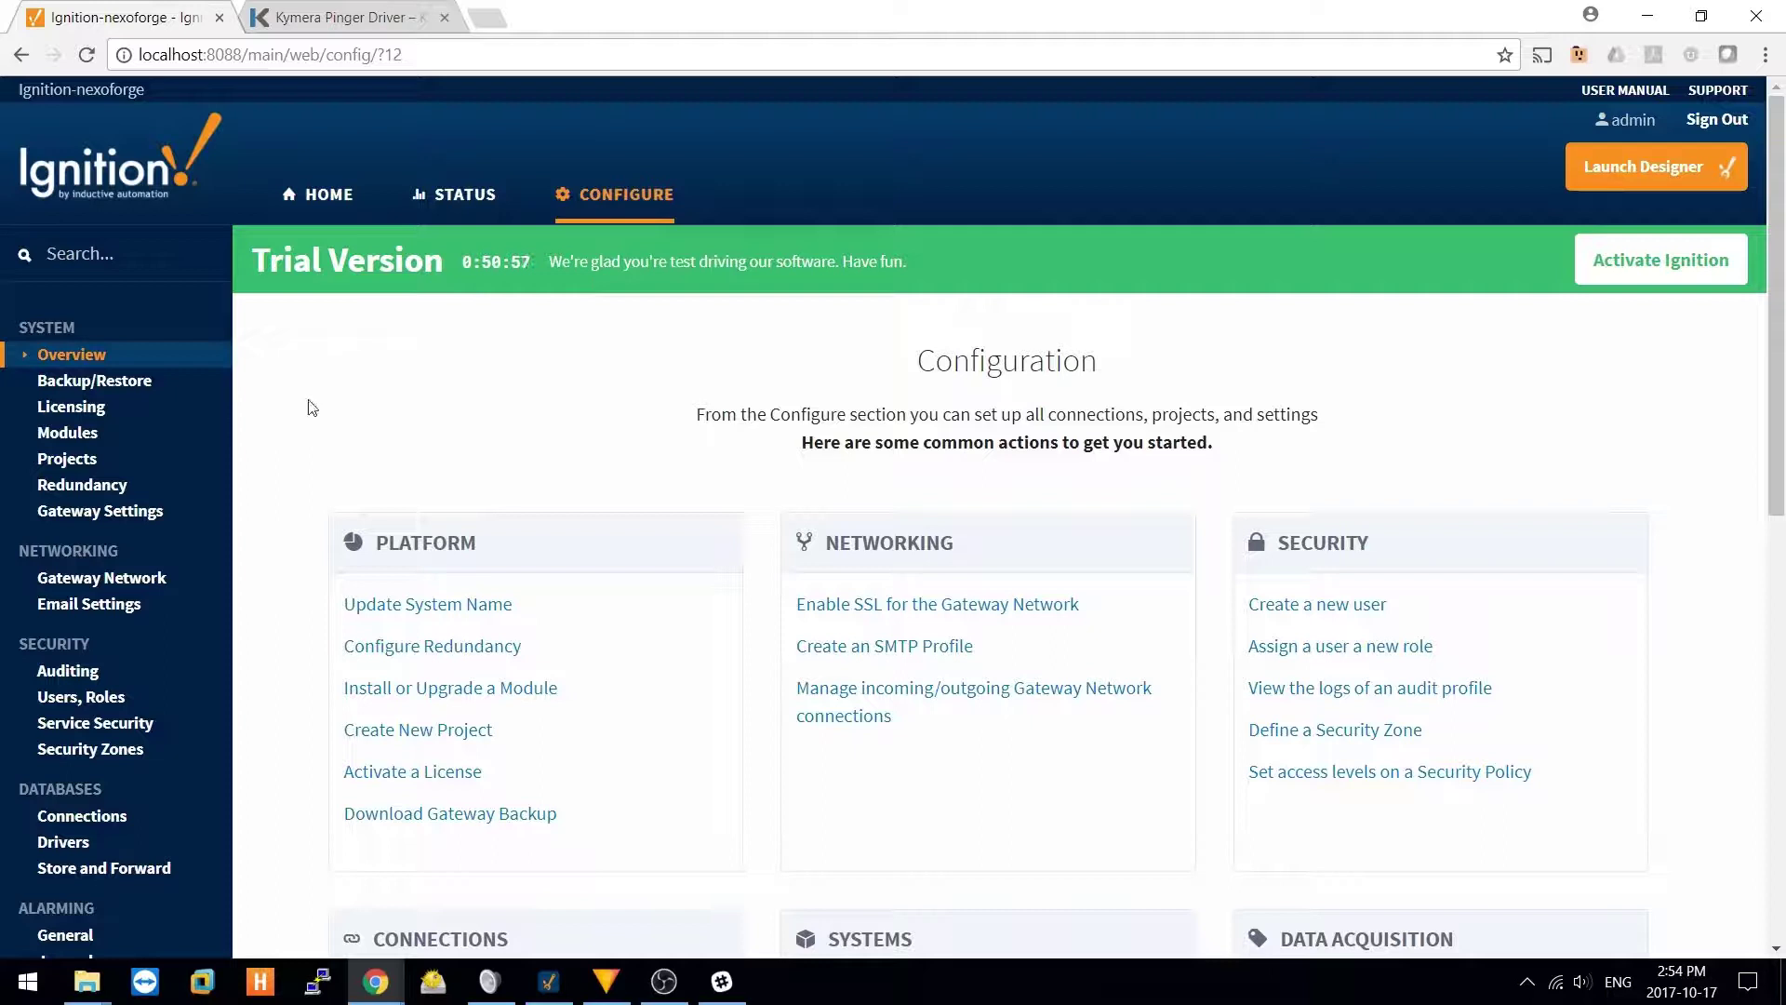
scroll(311, 407, down, 5)
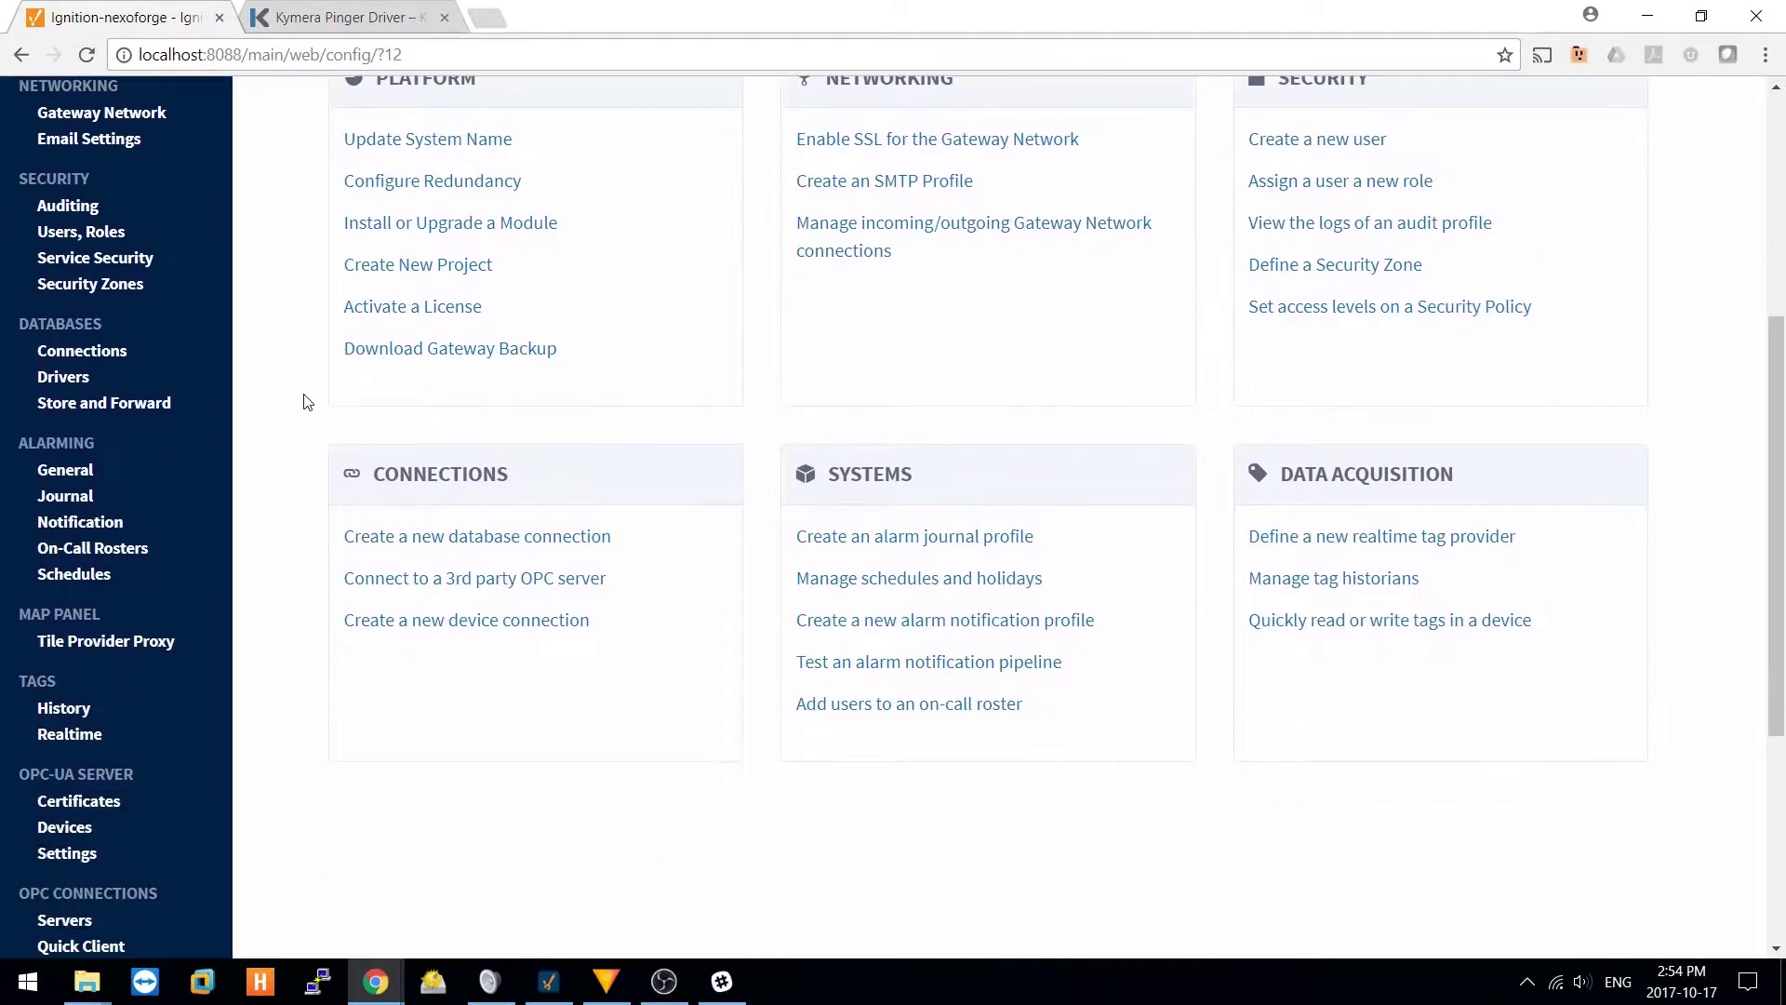
click(82, 829)
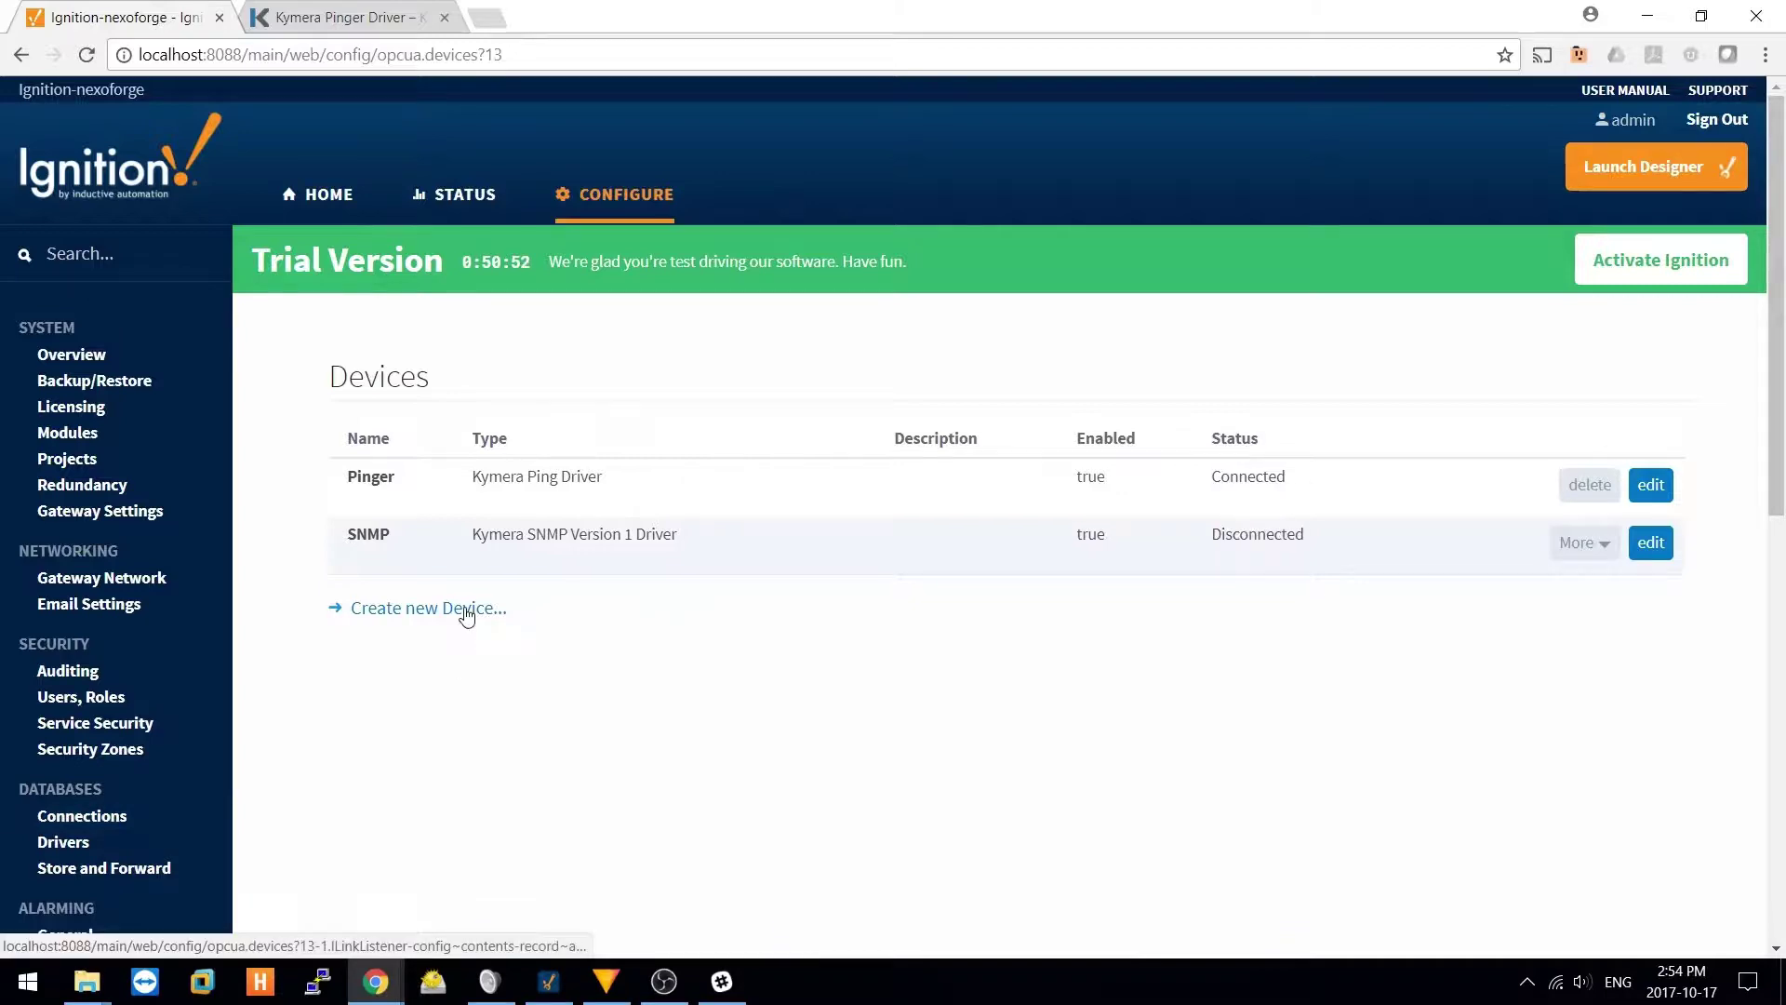
click(468, 612)
scroll(311, 517, down, 5)
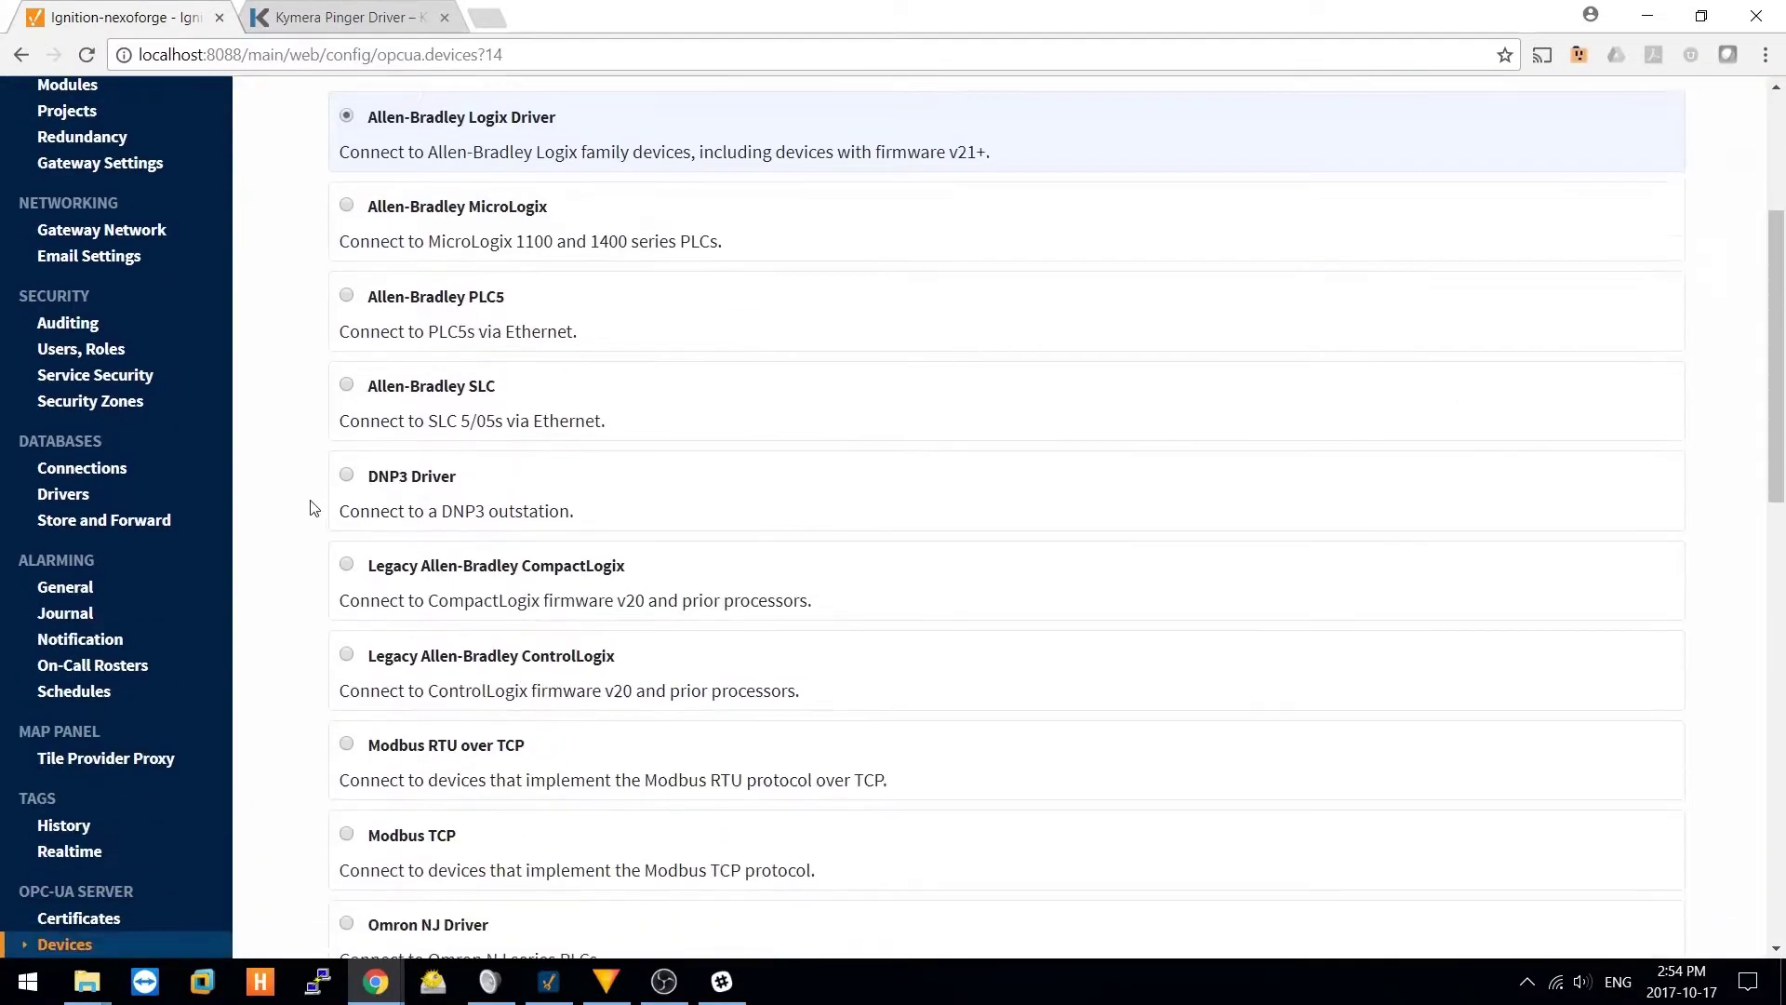
scroll(311, 507, down, 2)
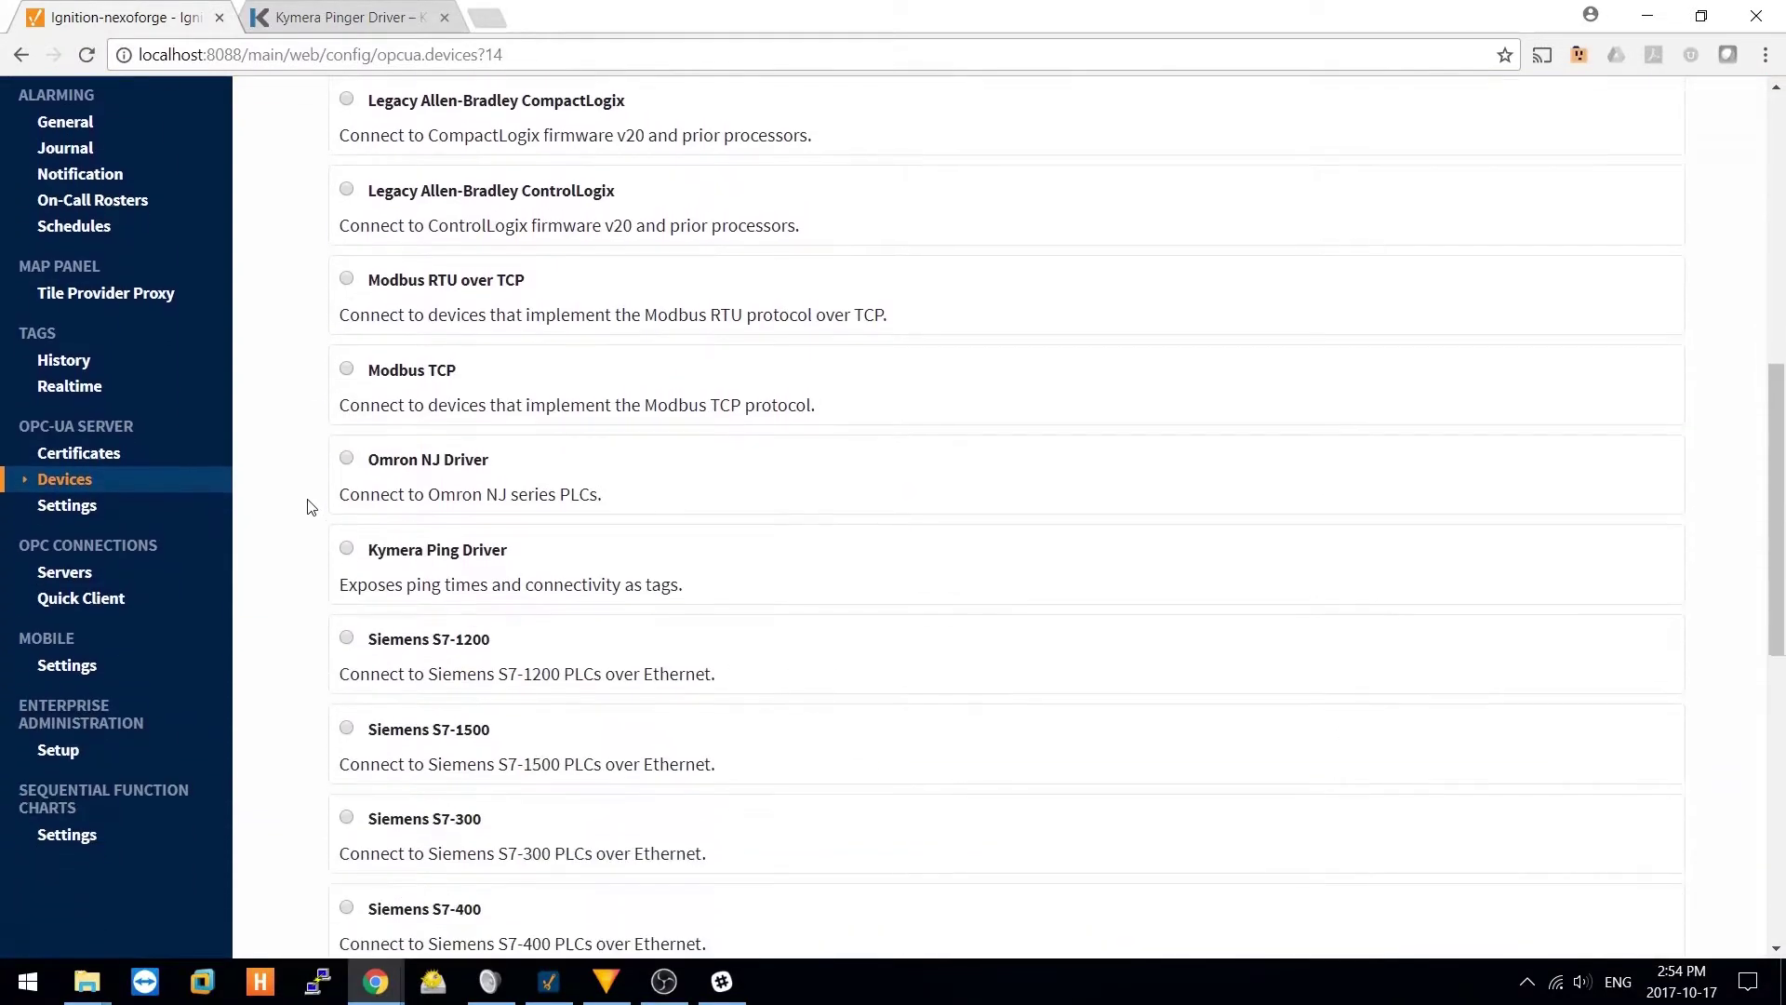
click(347, 549)
scroll(311, 549, down, 6)
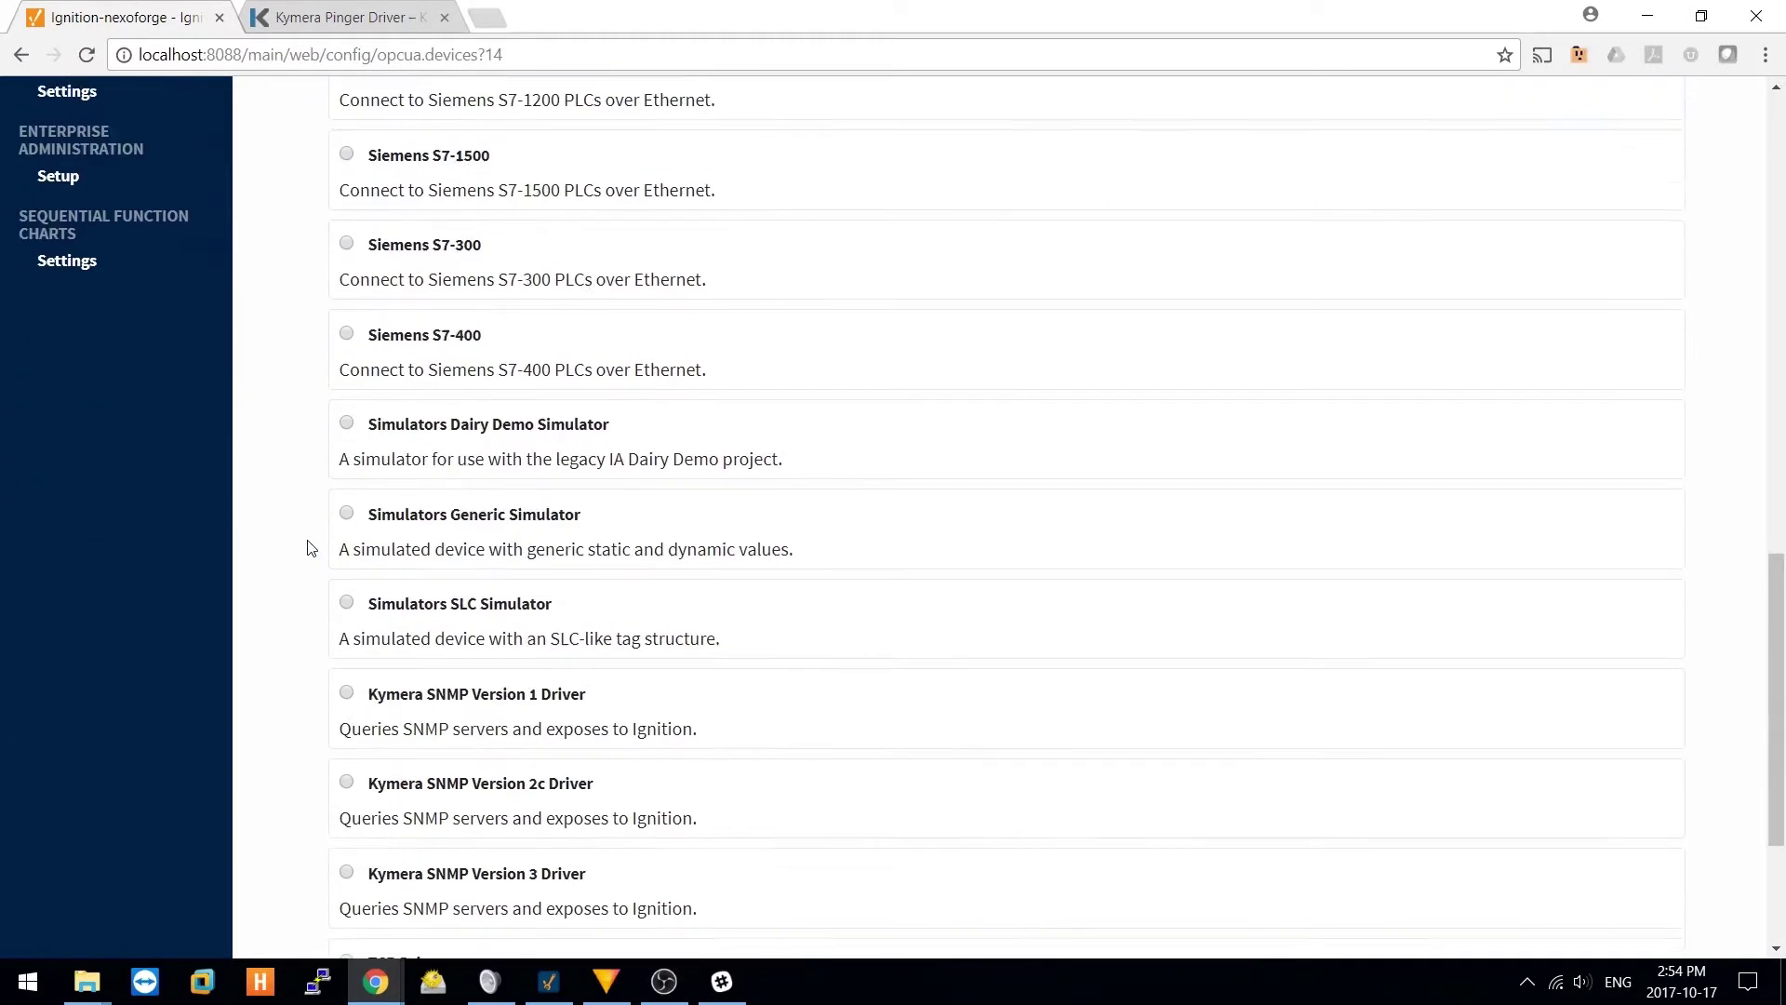
scroll(310, 547, down, 3)
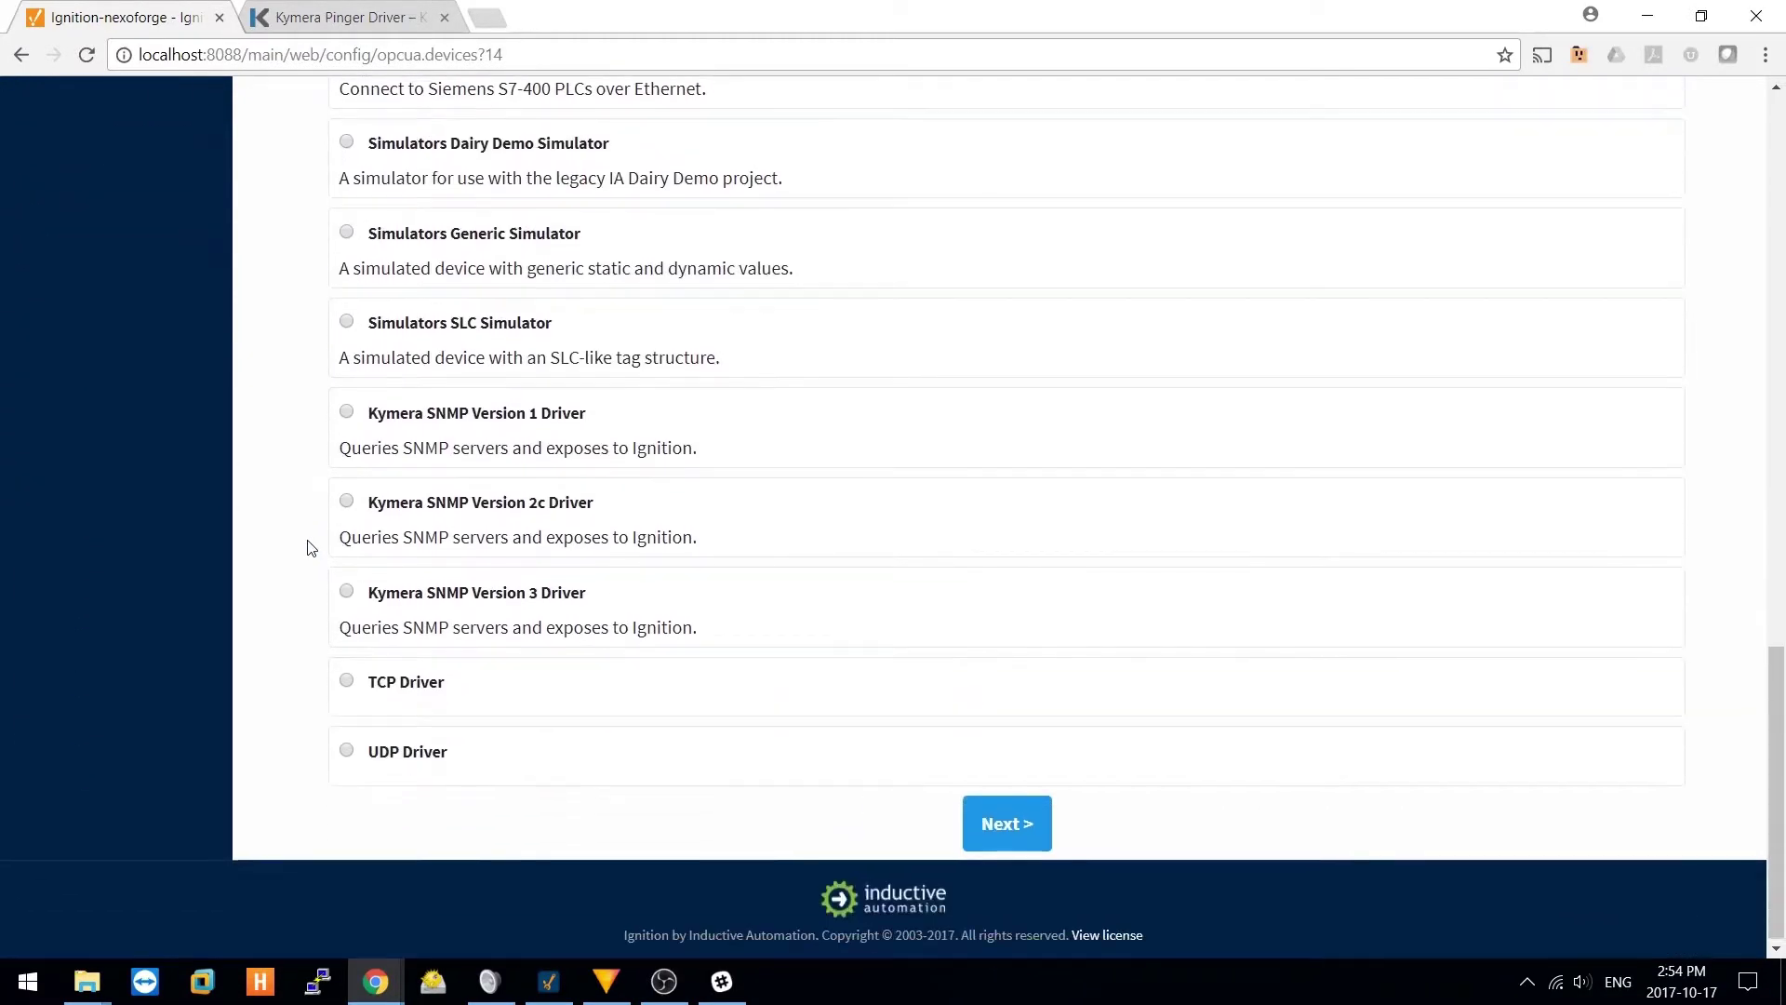
click(1018, 833)
Step: Create device demoPingerDevice described as 'Pinger device for demonstration', then return to Designer
scroll(939, 502, down, 2)
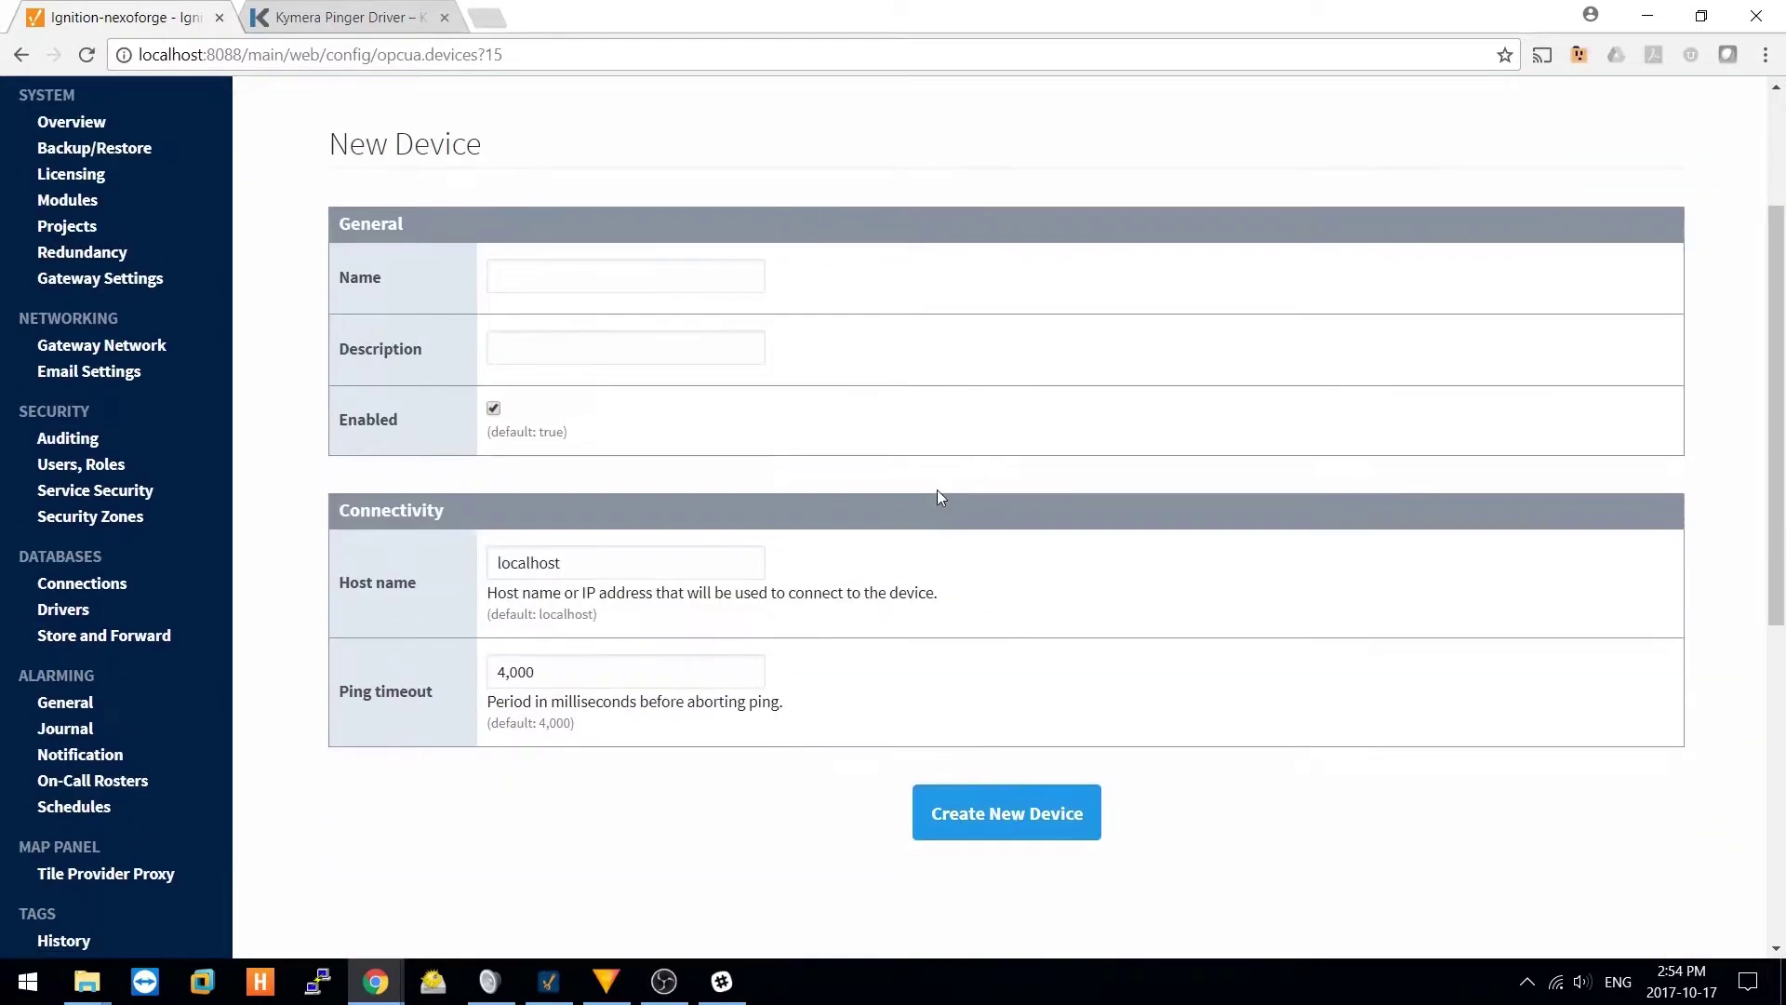
click(709, 280)
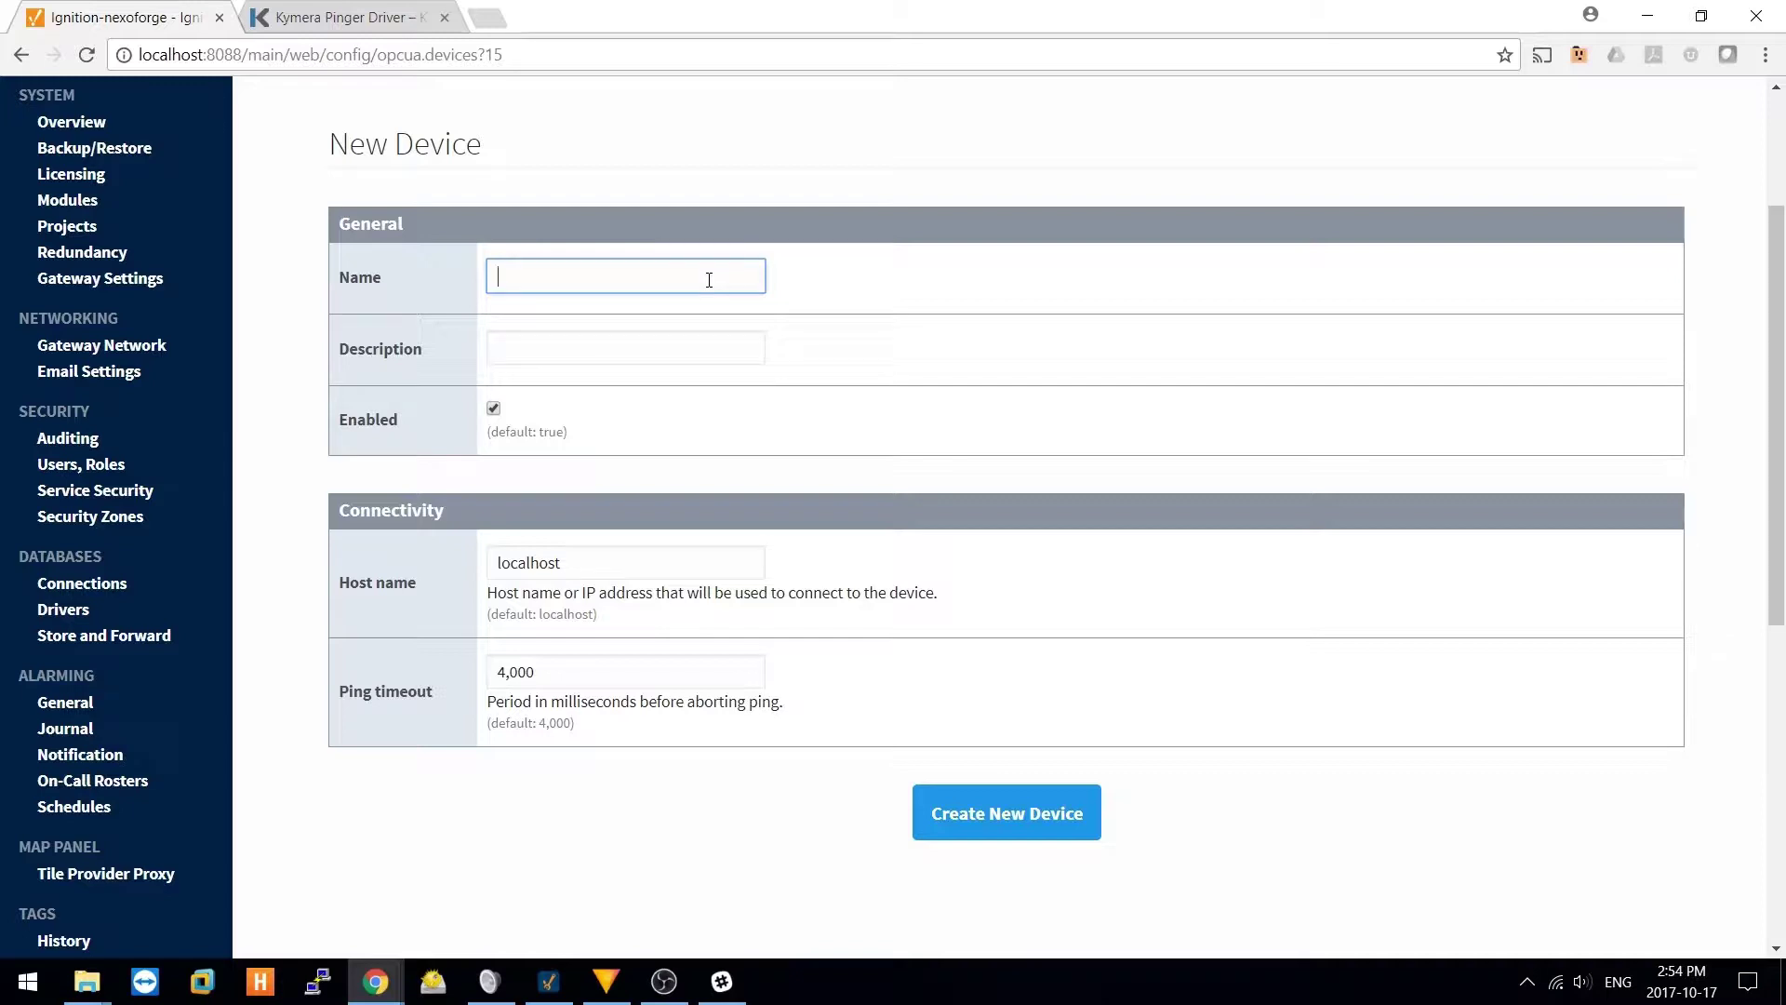
text(demoPingerDevice)
click(700, 349)
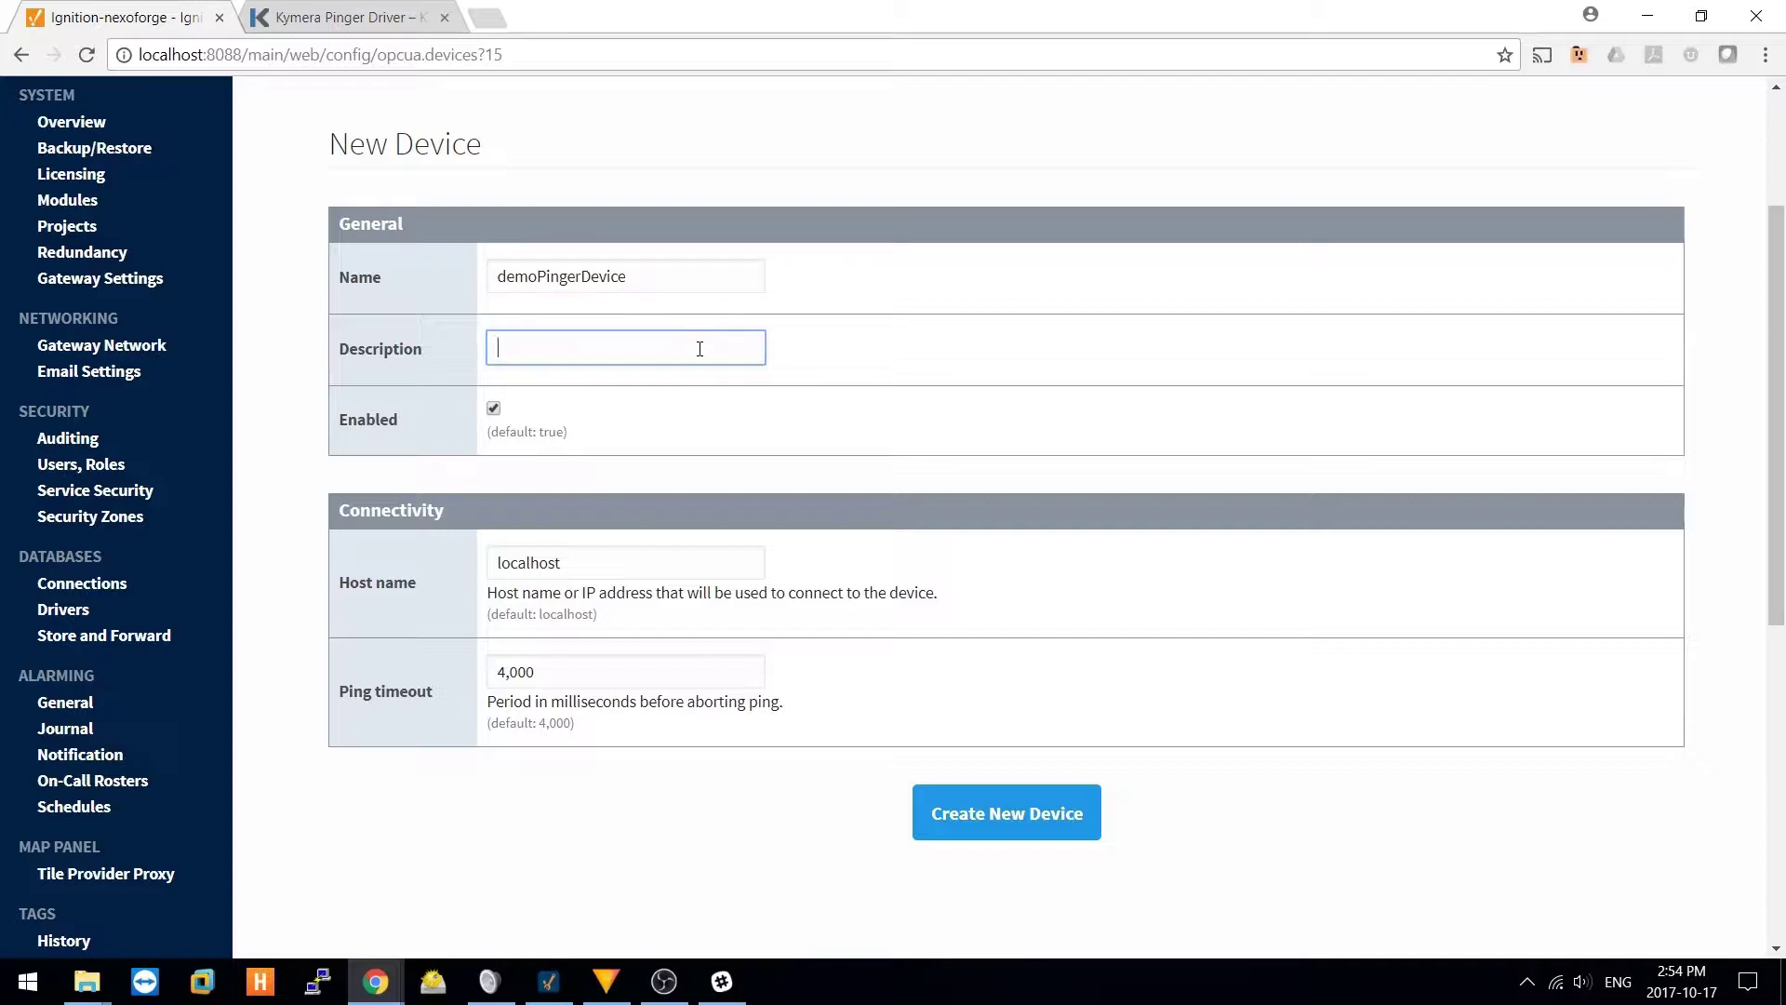
text(Pinger device for demonstrations)
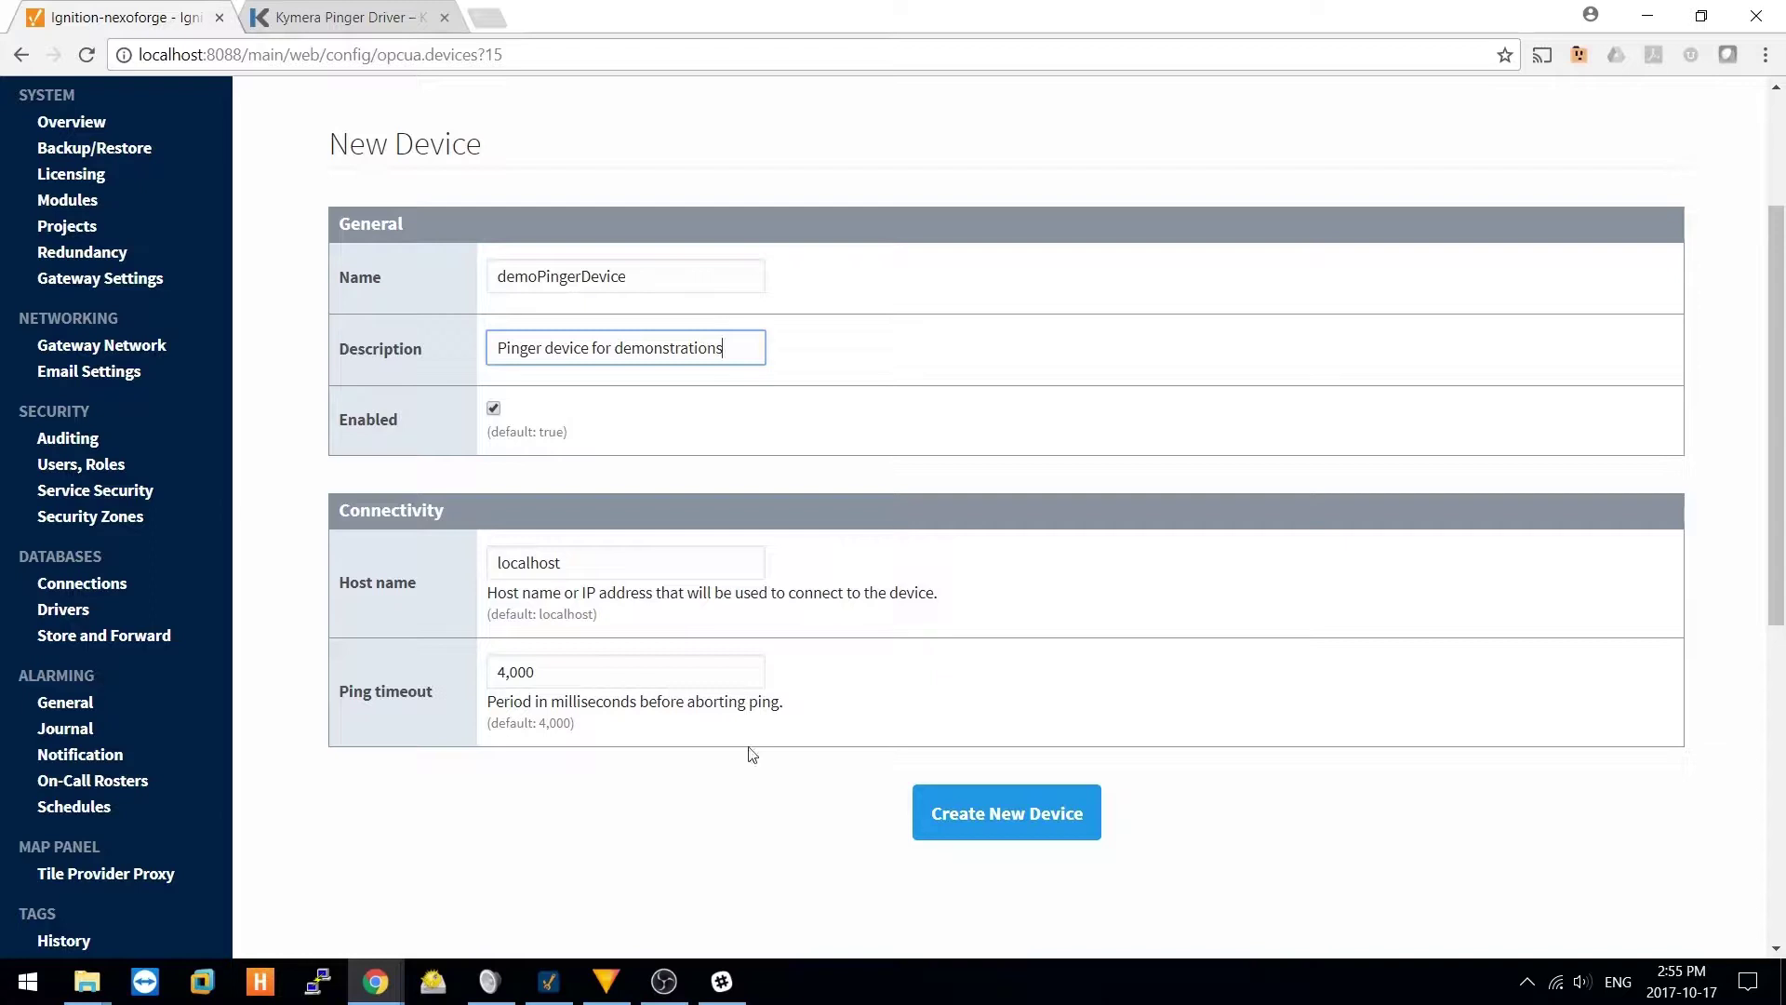
click(1013, 813)
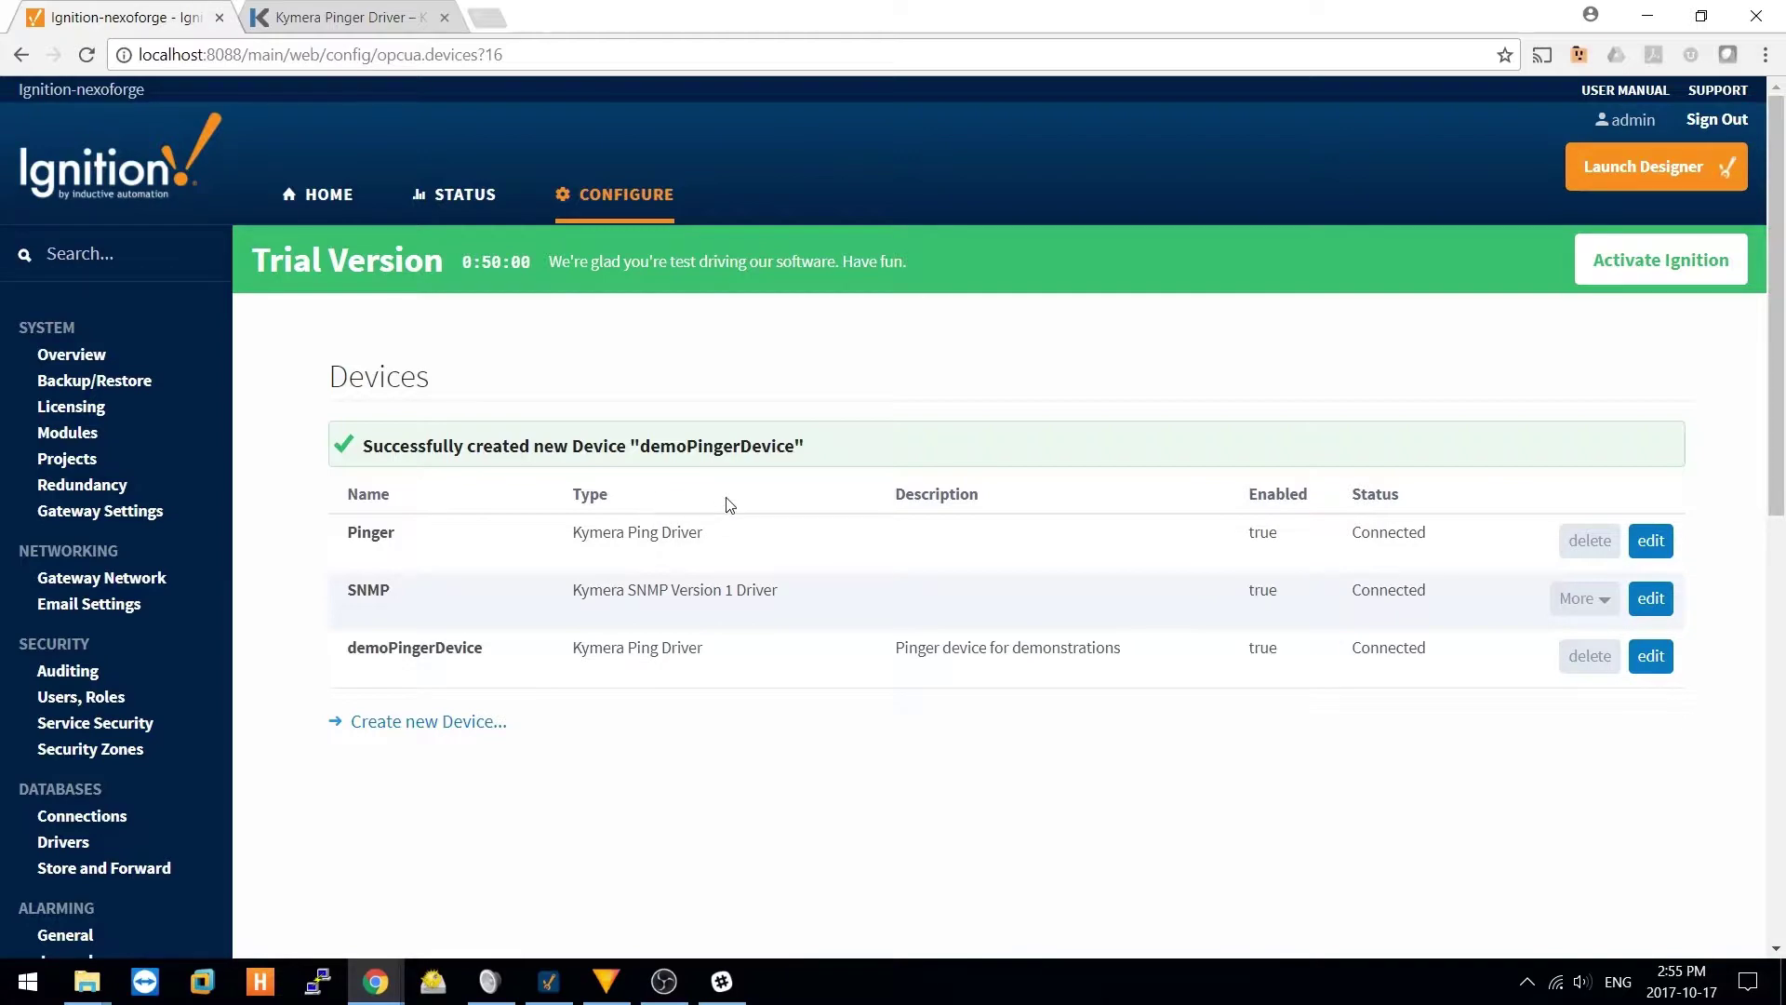
click(548, 982)
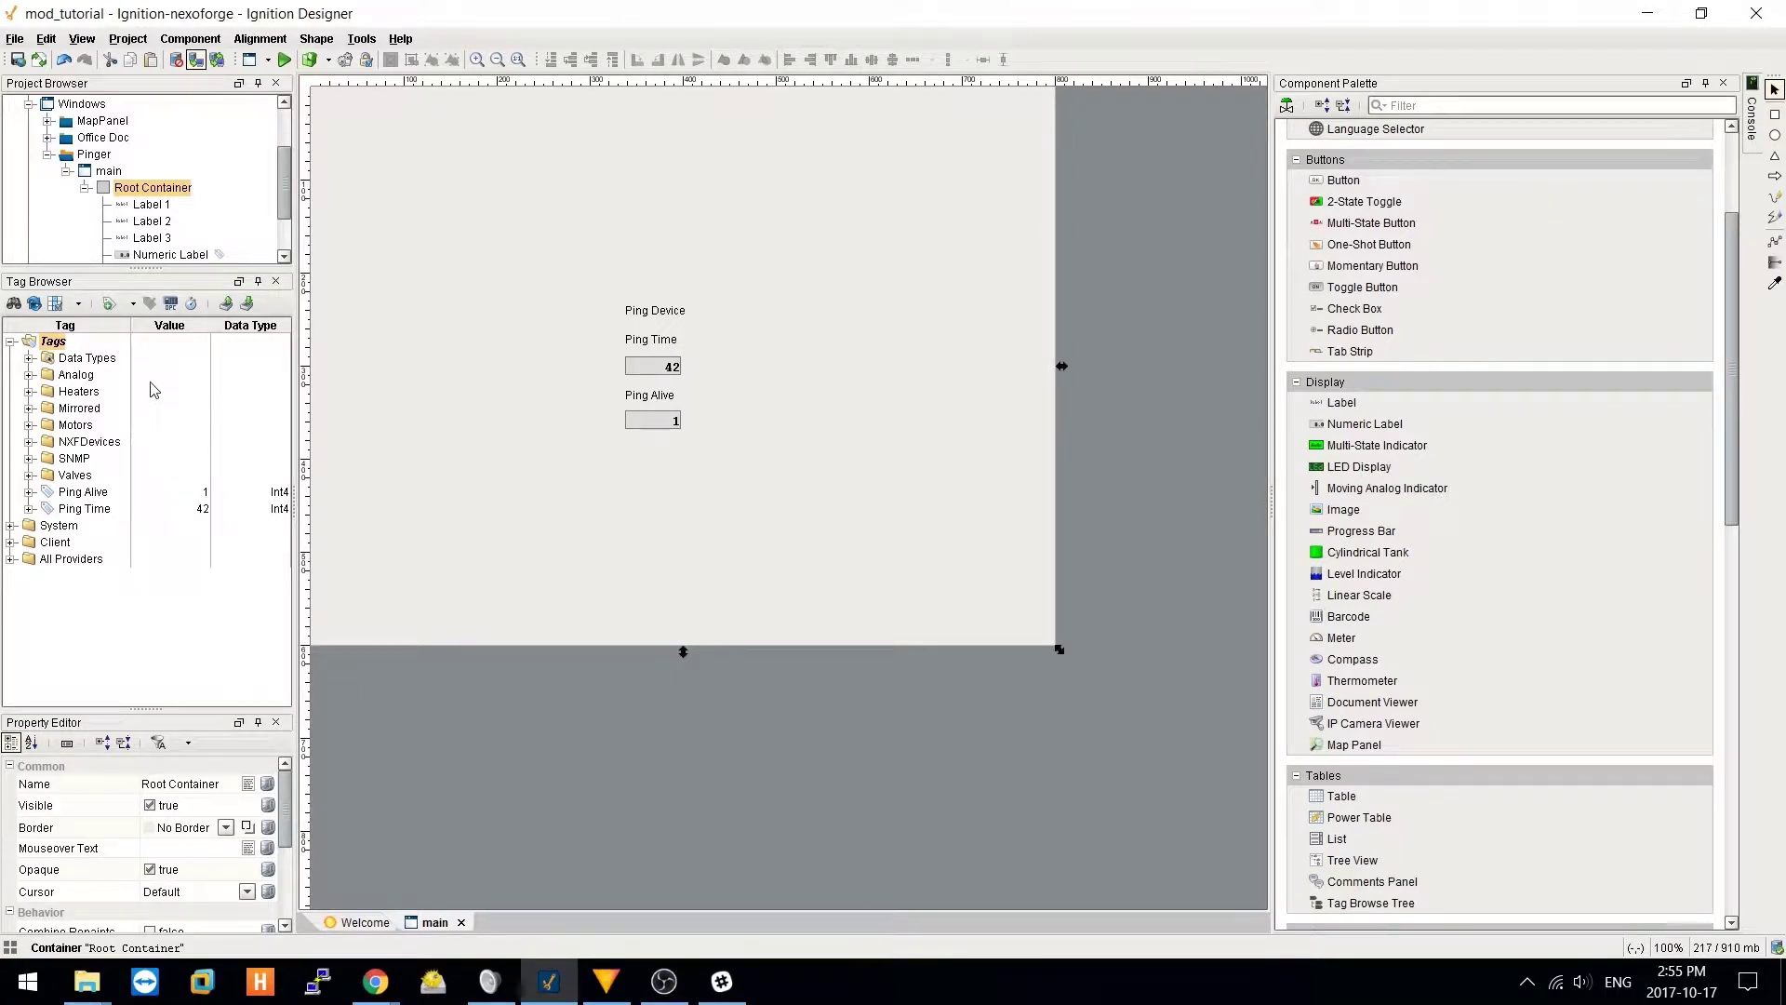
Step: Browse the OPC Browser to demoPingerDevice's items under Ignition OPC-UA Server > Devices
click(170, 305)
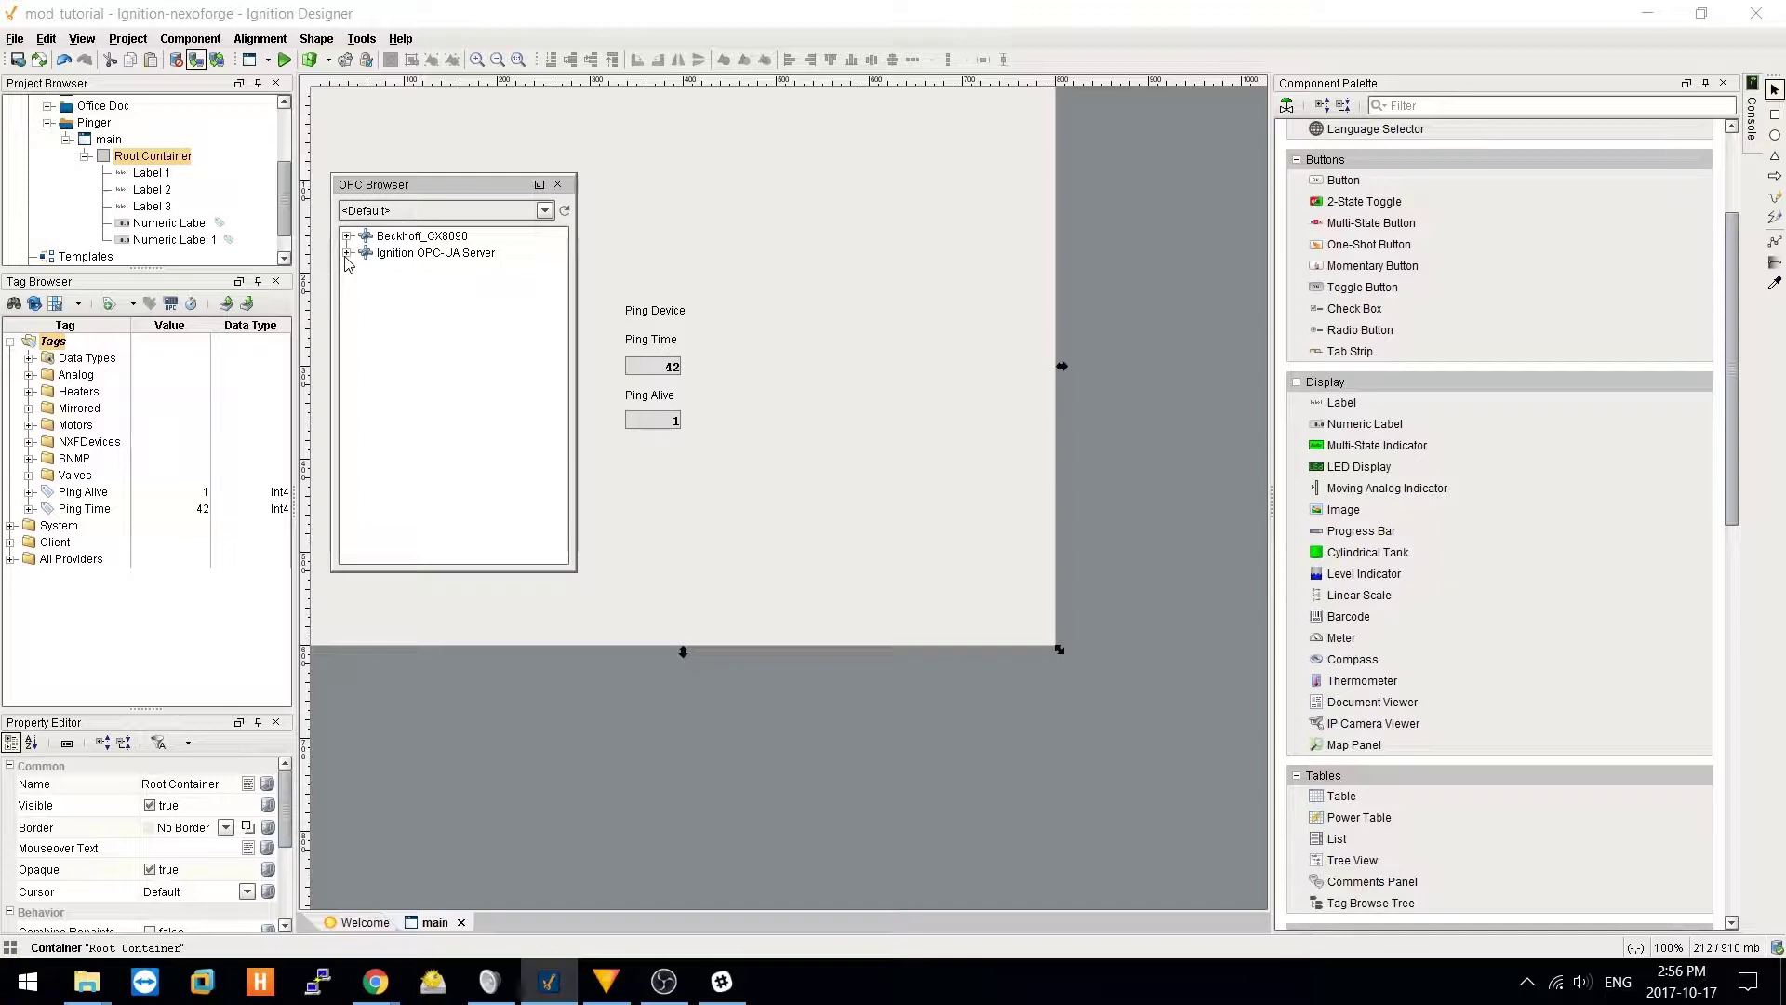
click(347, 253)
click(366, 268)
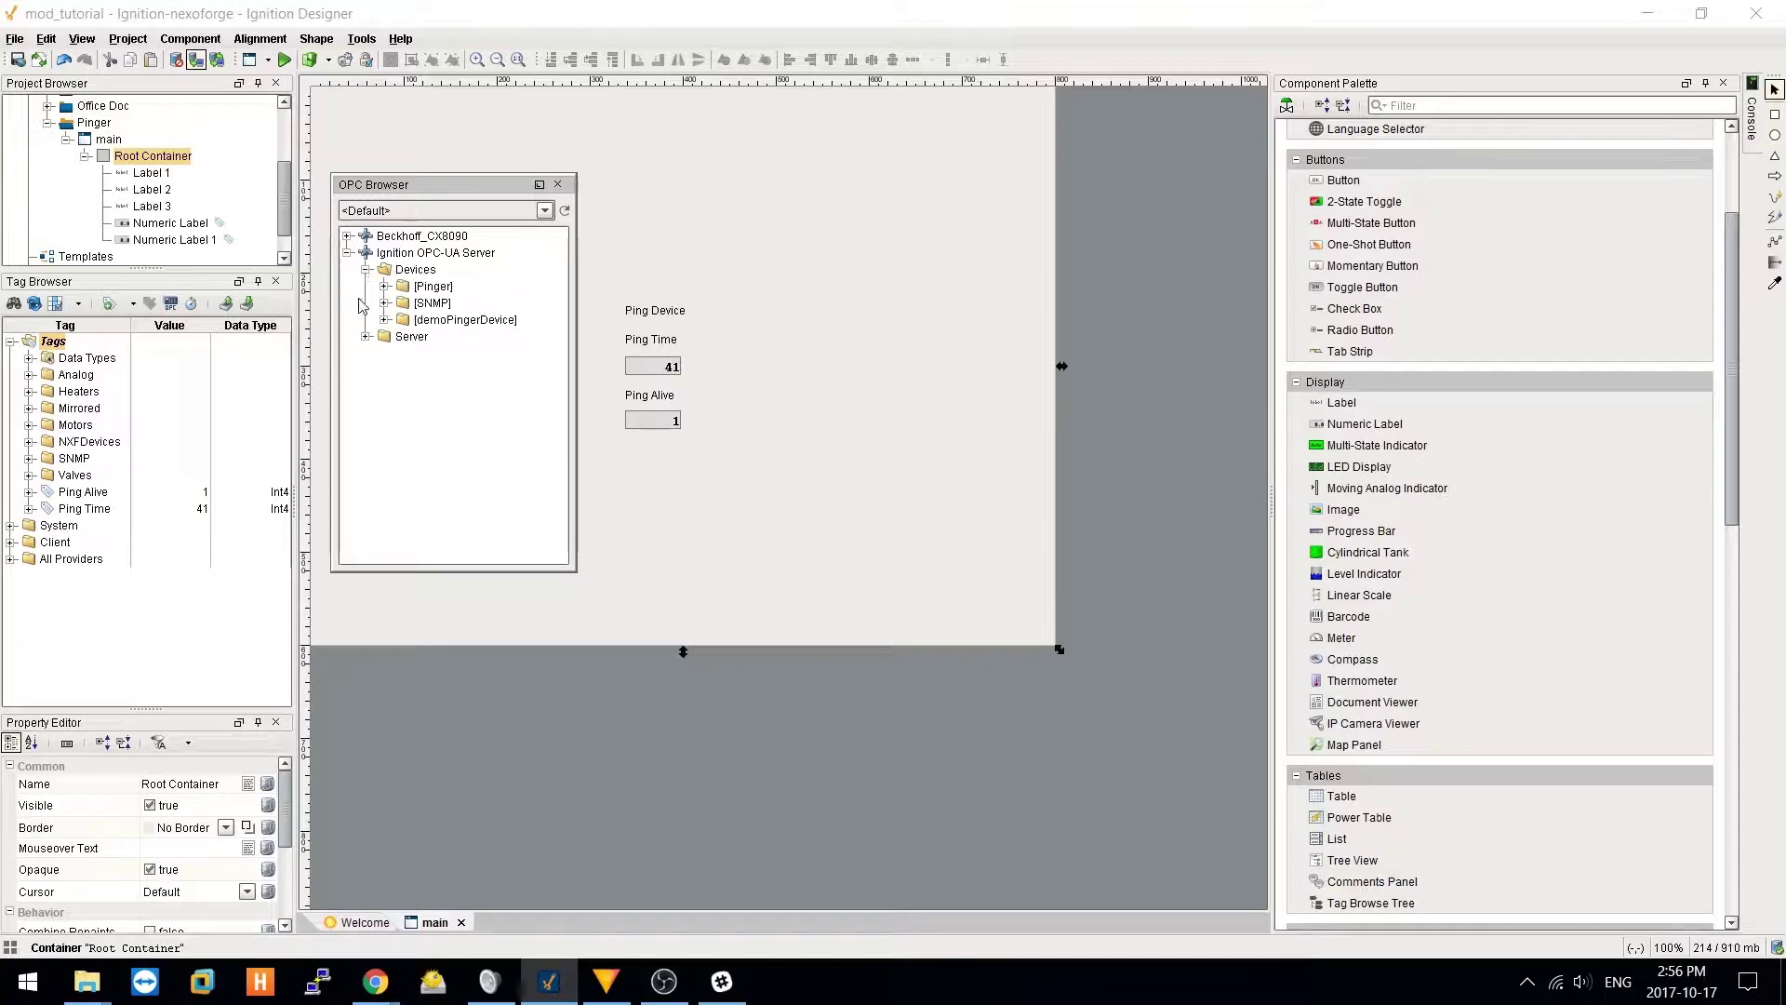
click(384, 320)
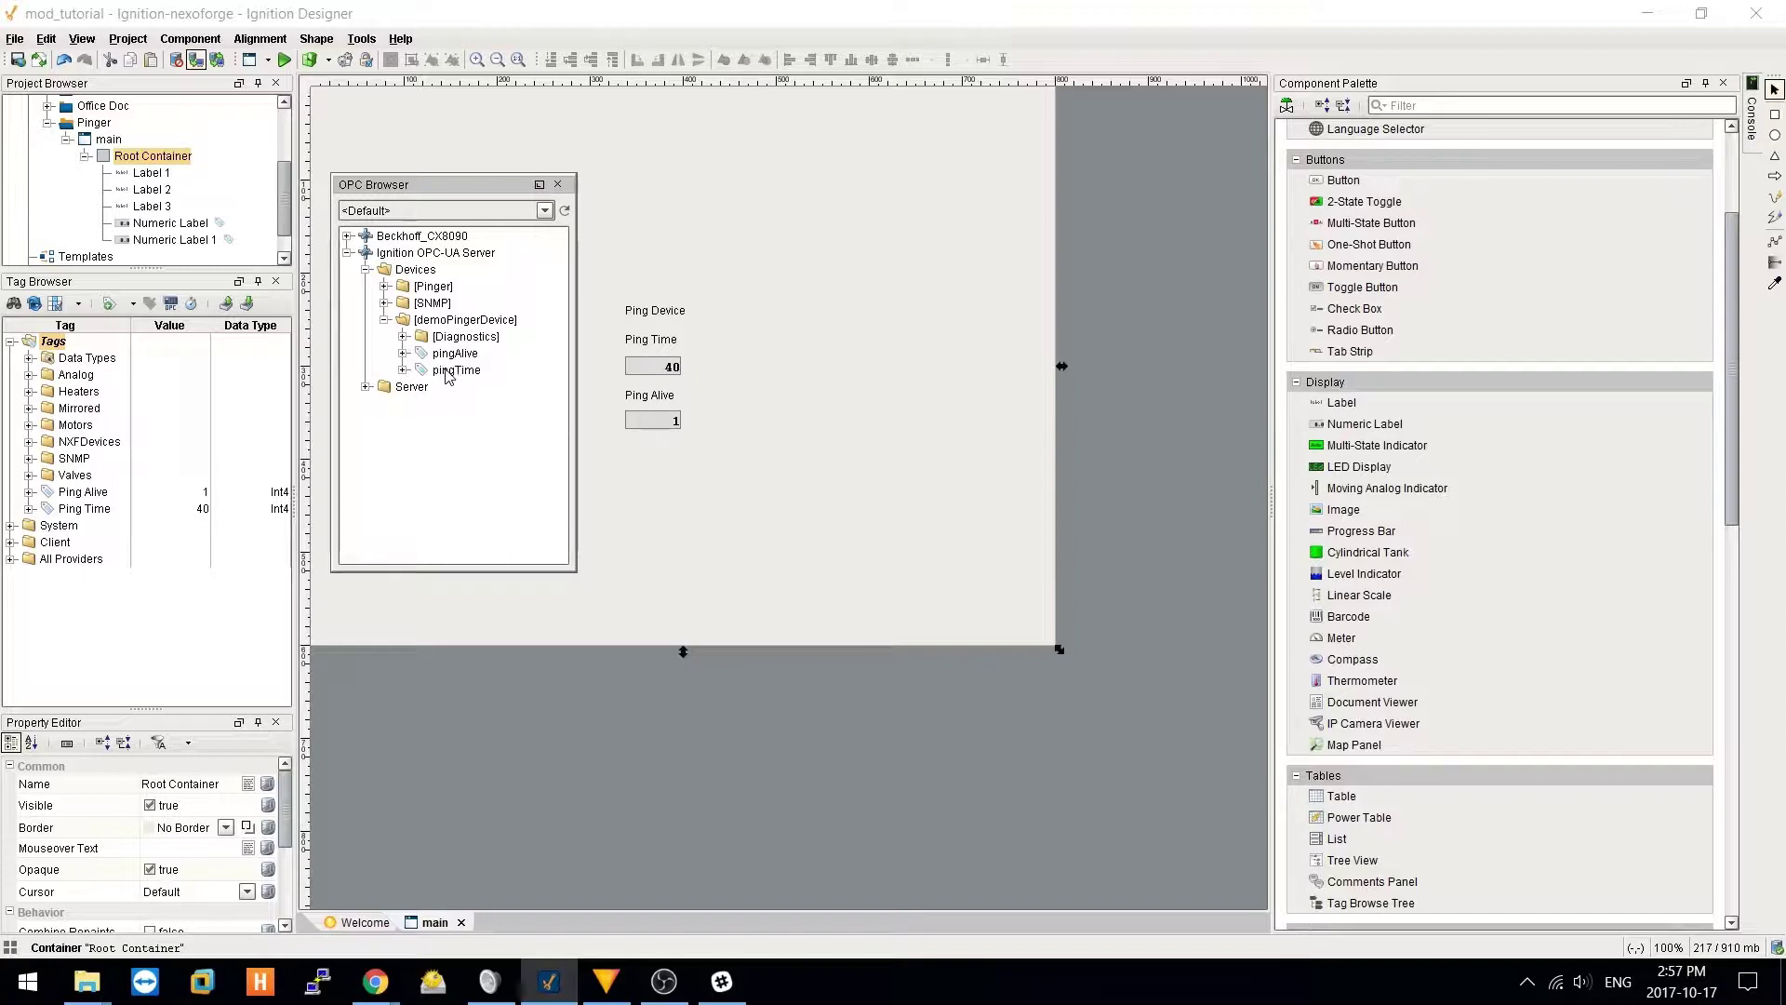
Step: Drop the pingTime item onto the window, creating a new demoPingTime tag
drag(447, 374, 744, 364)
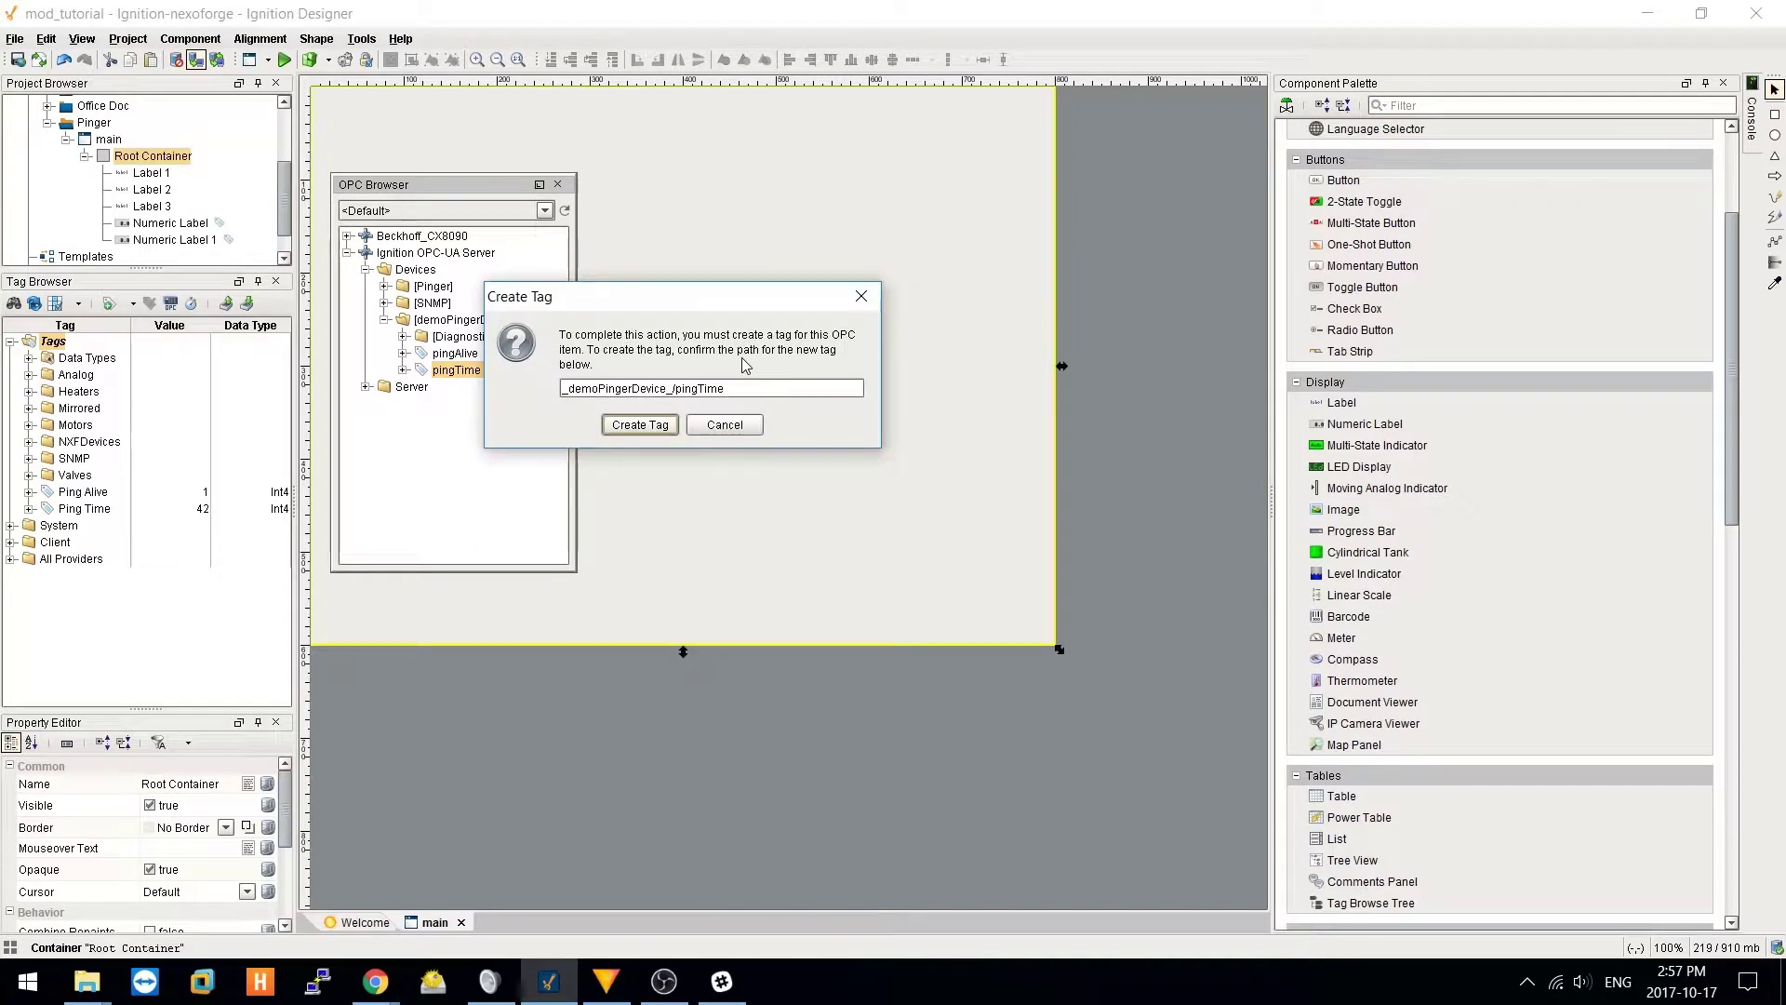
drag(678, 387, 562, 387)
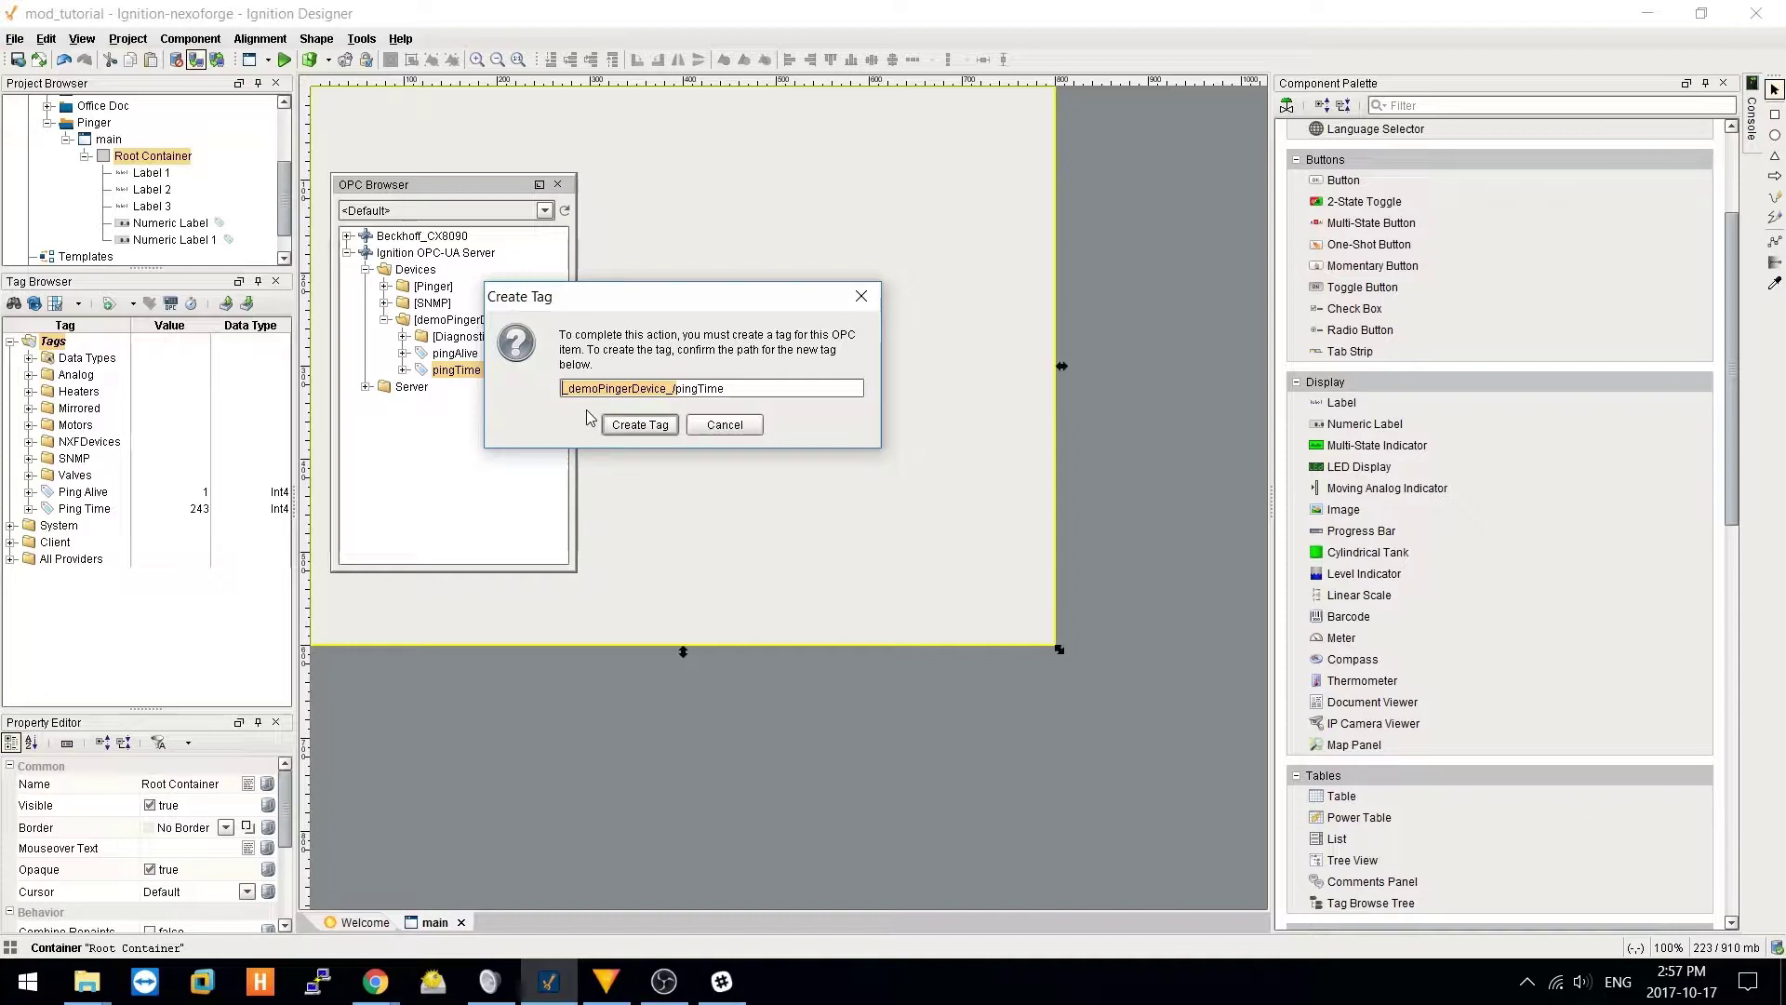
text(deo)
key(BackSpace)
text(me)
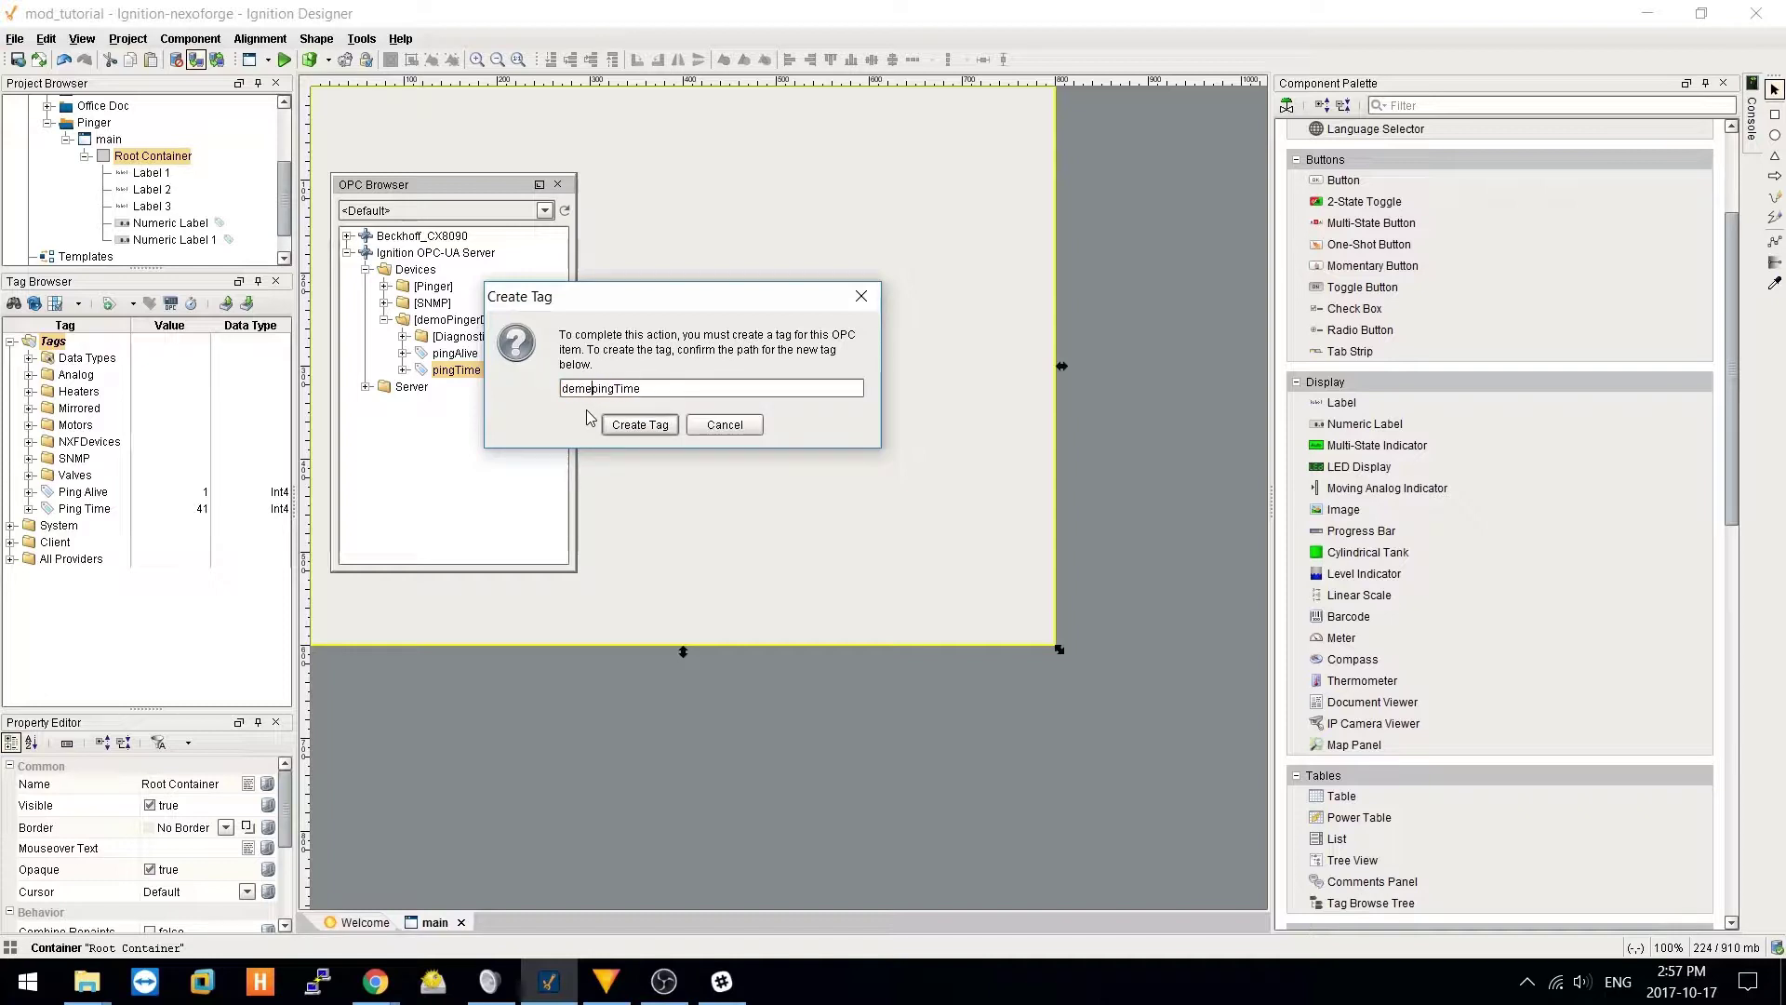
key(Delete)
text(P)
click(666, 428)
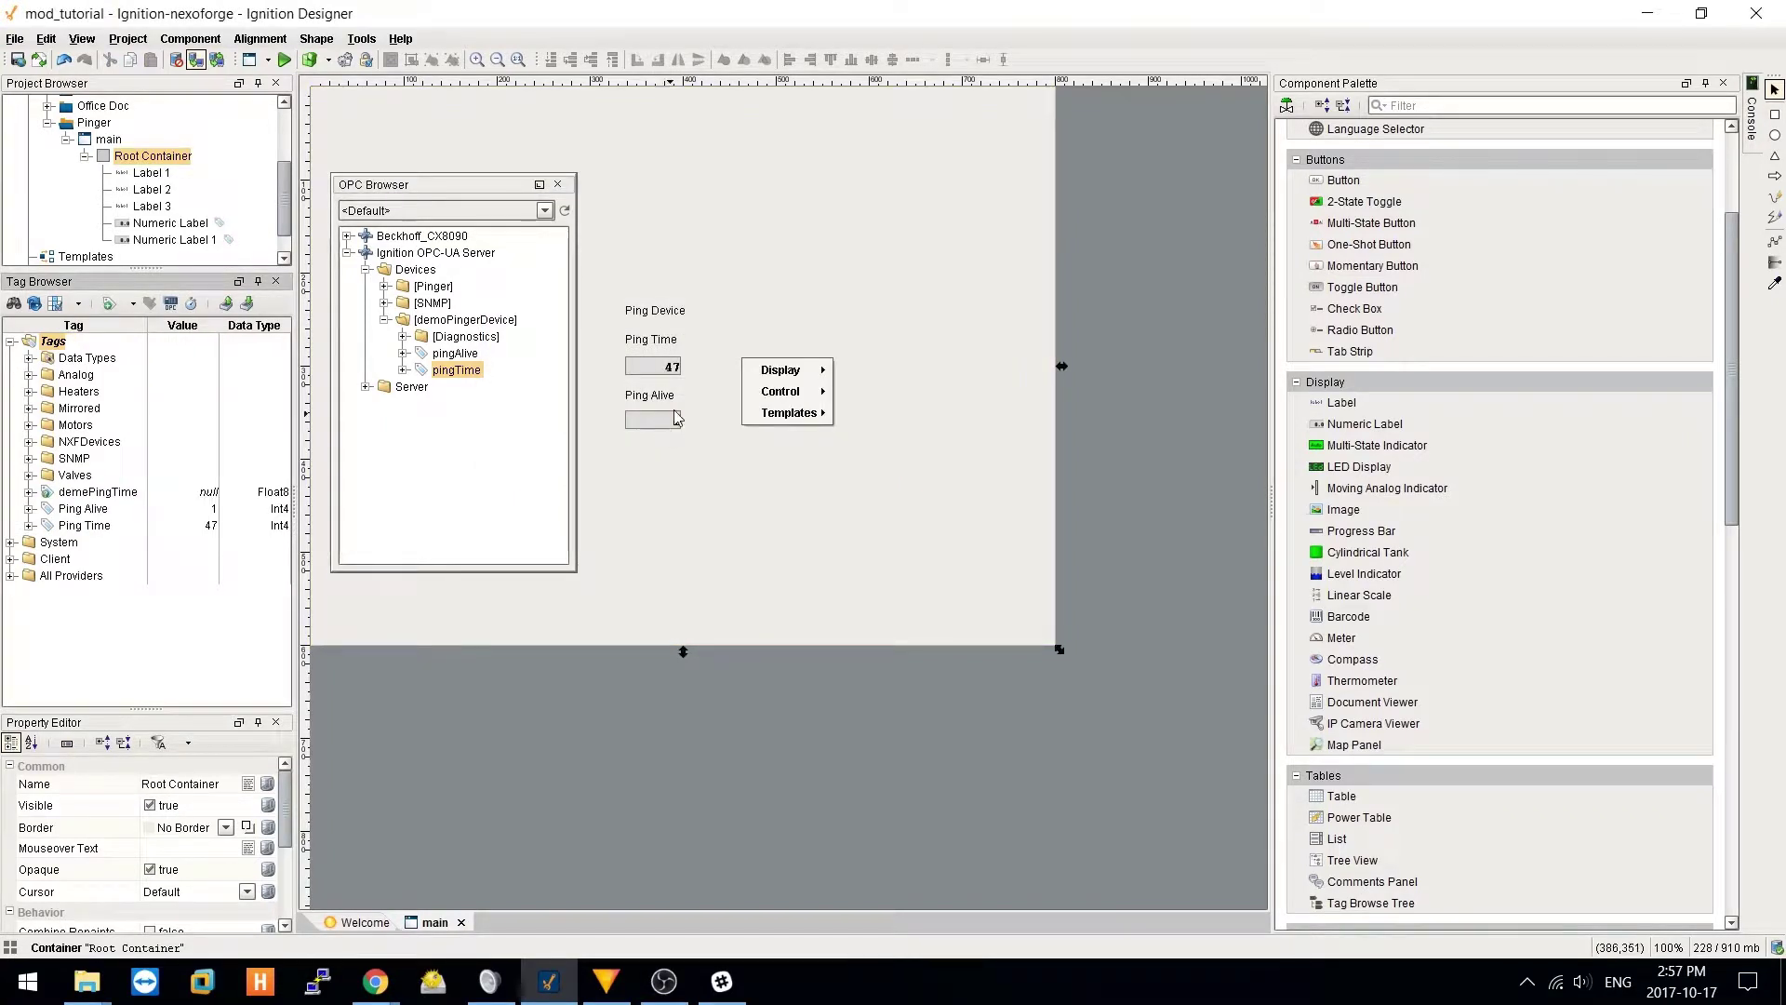
Step: Show it as a numeric label beside the Ping Time value and close the OPC Browser
mouse_move(800, 370)
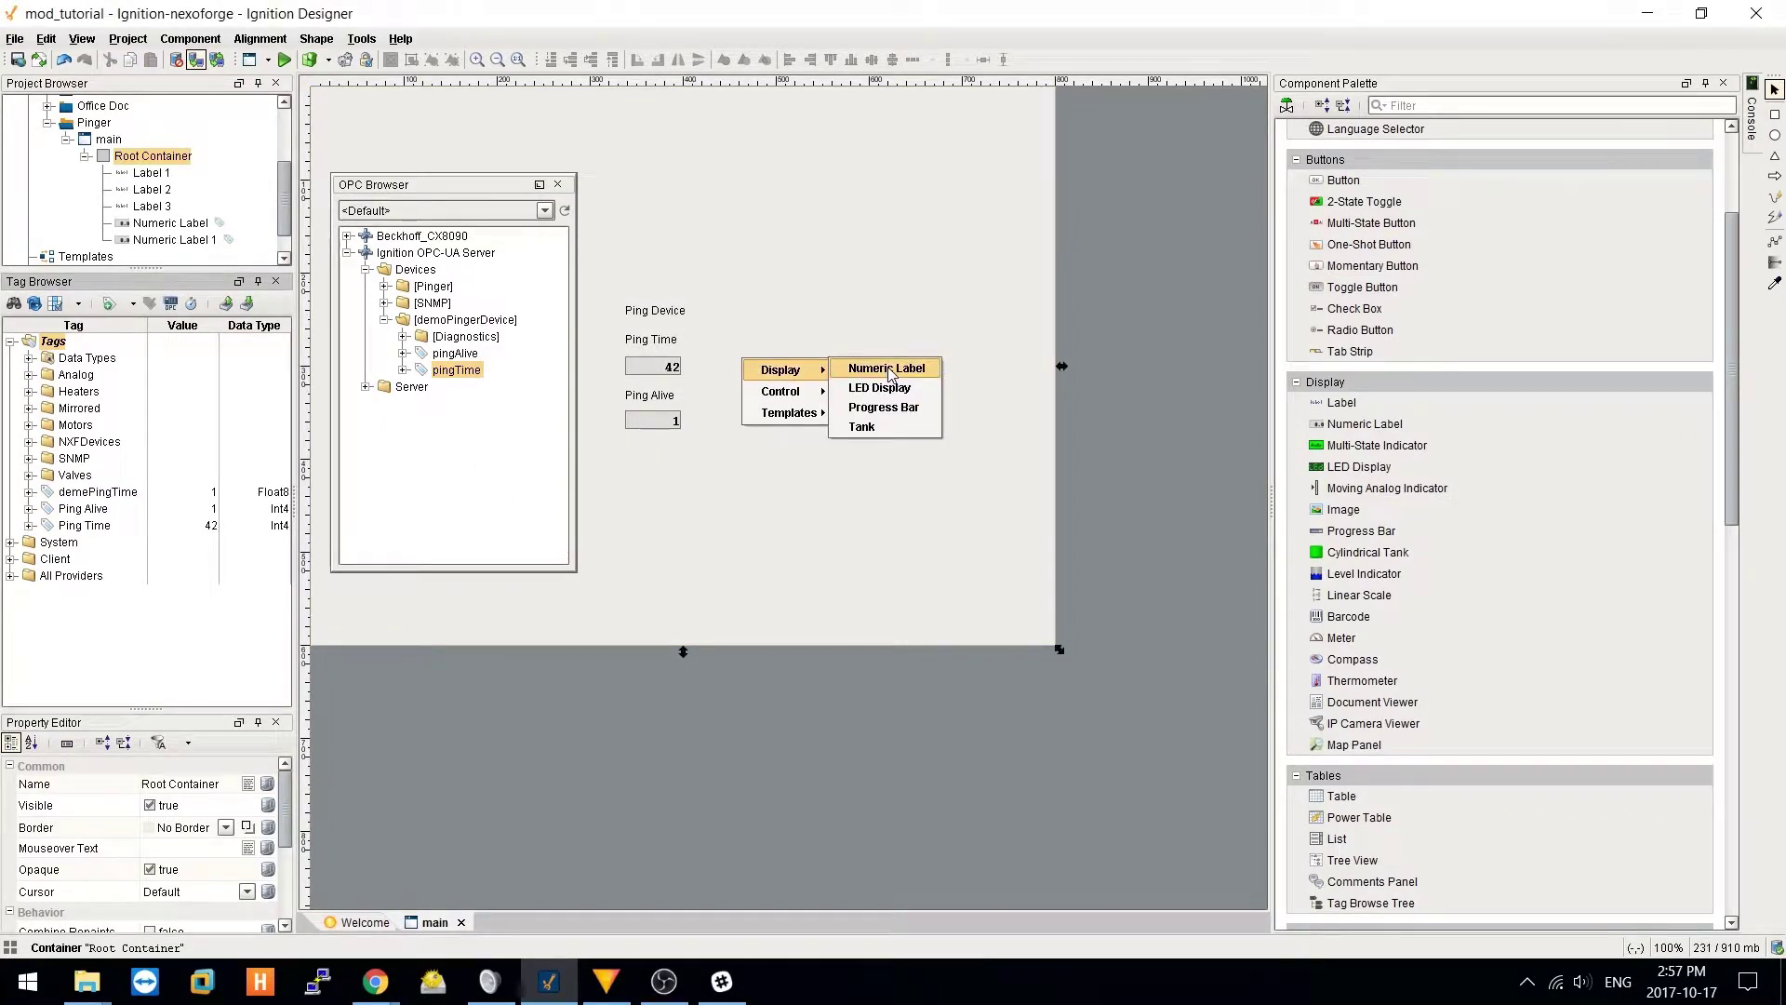
click(890, 374)
drag(769, 377, 746, 377)
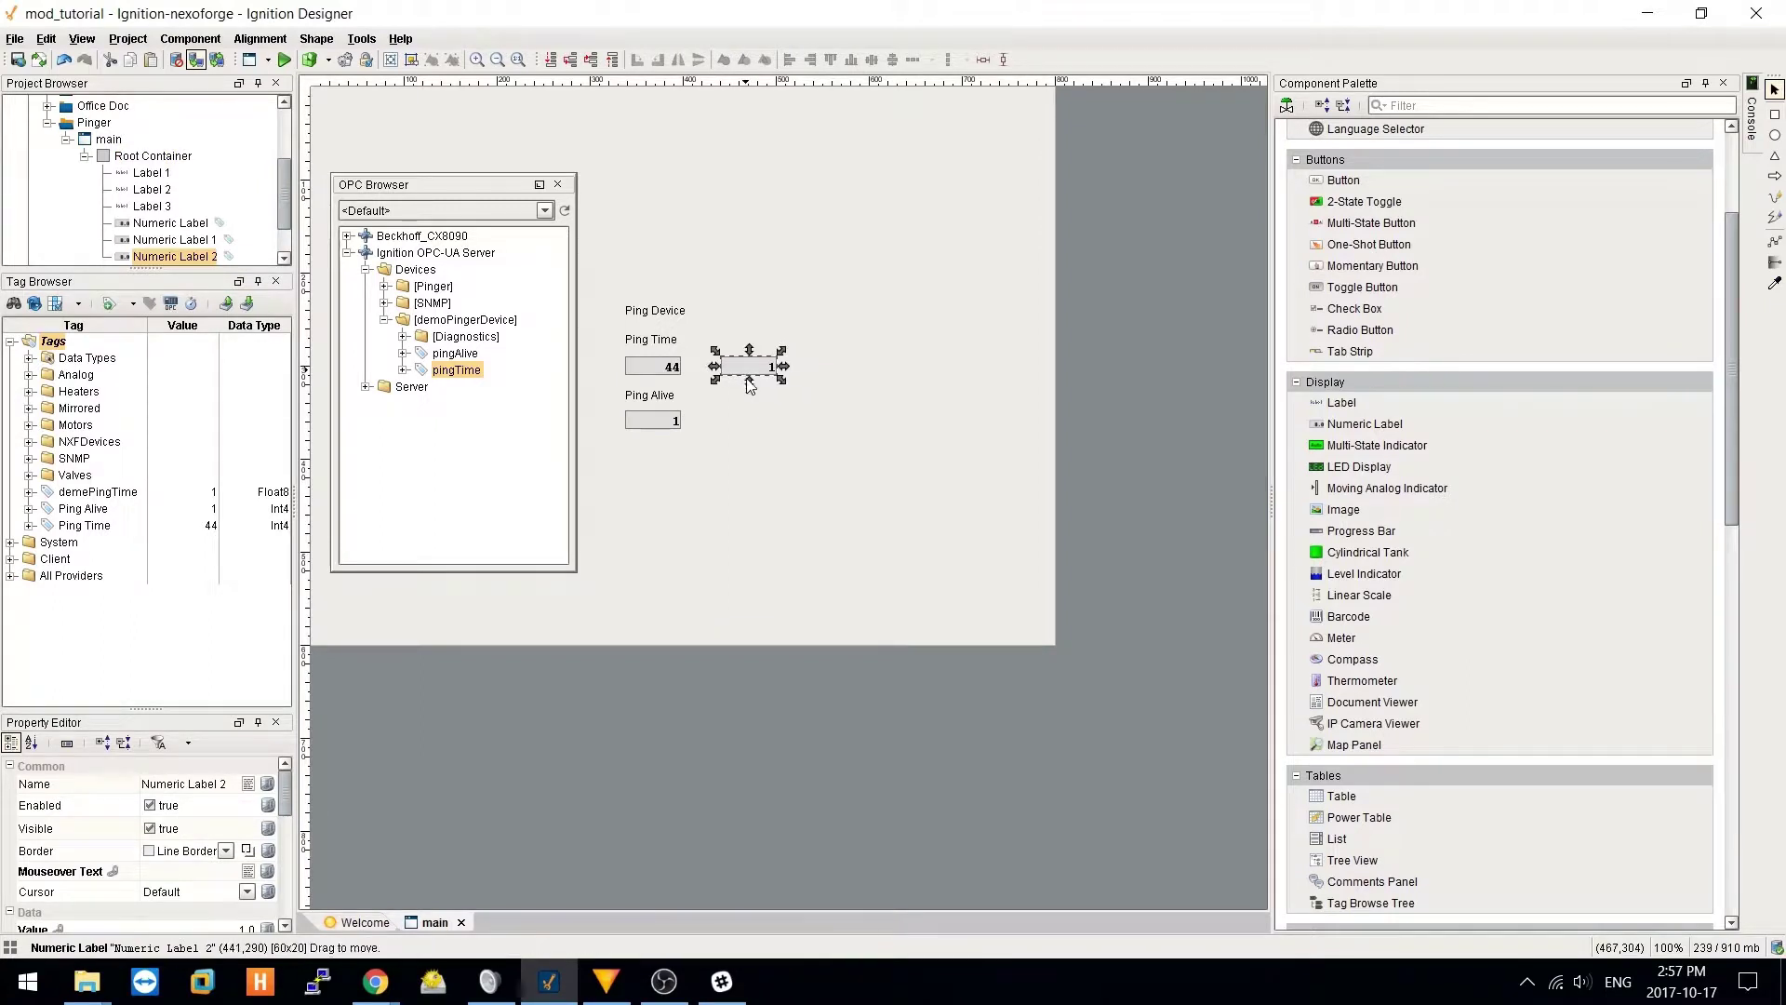
click(557, 185)
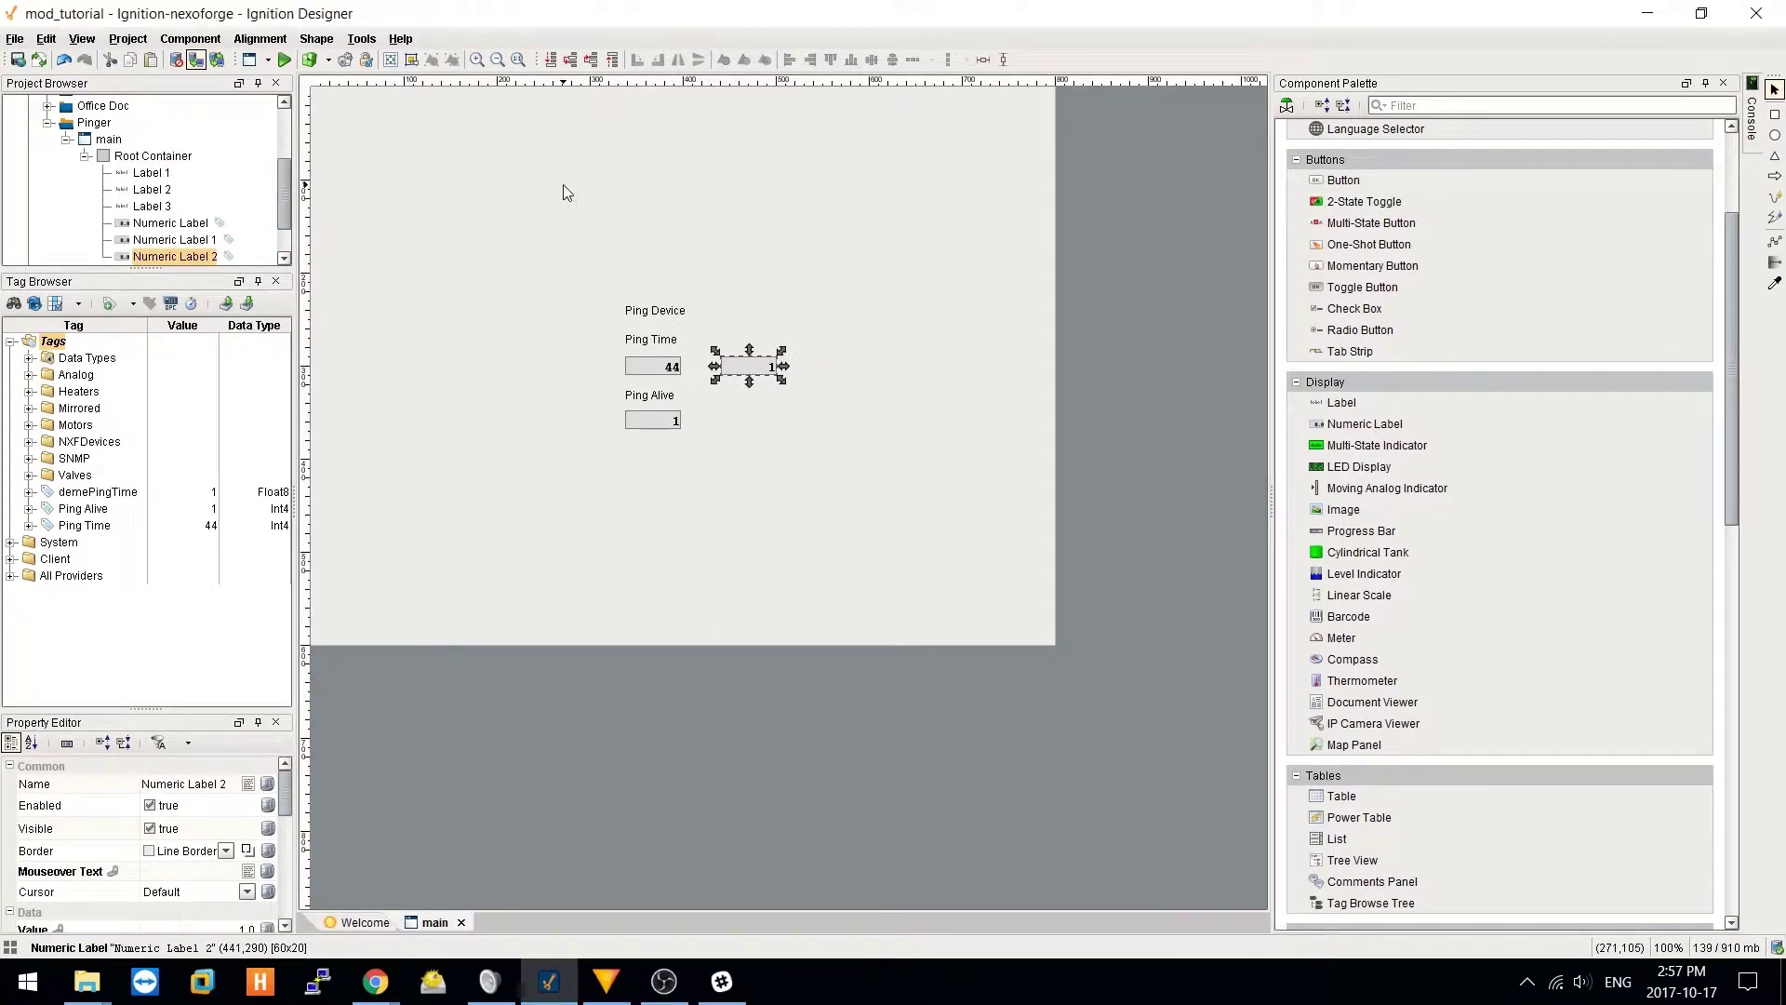
Step: Create a new OPC tag under Tags named demoPingAlive
right_click(55, 345)
mouse_move(144, 565)
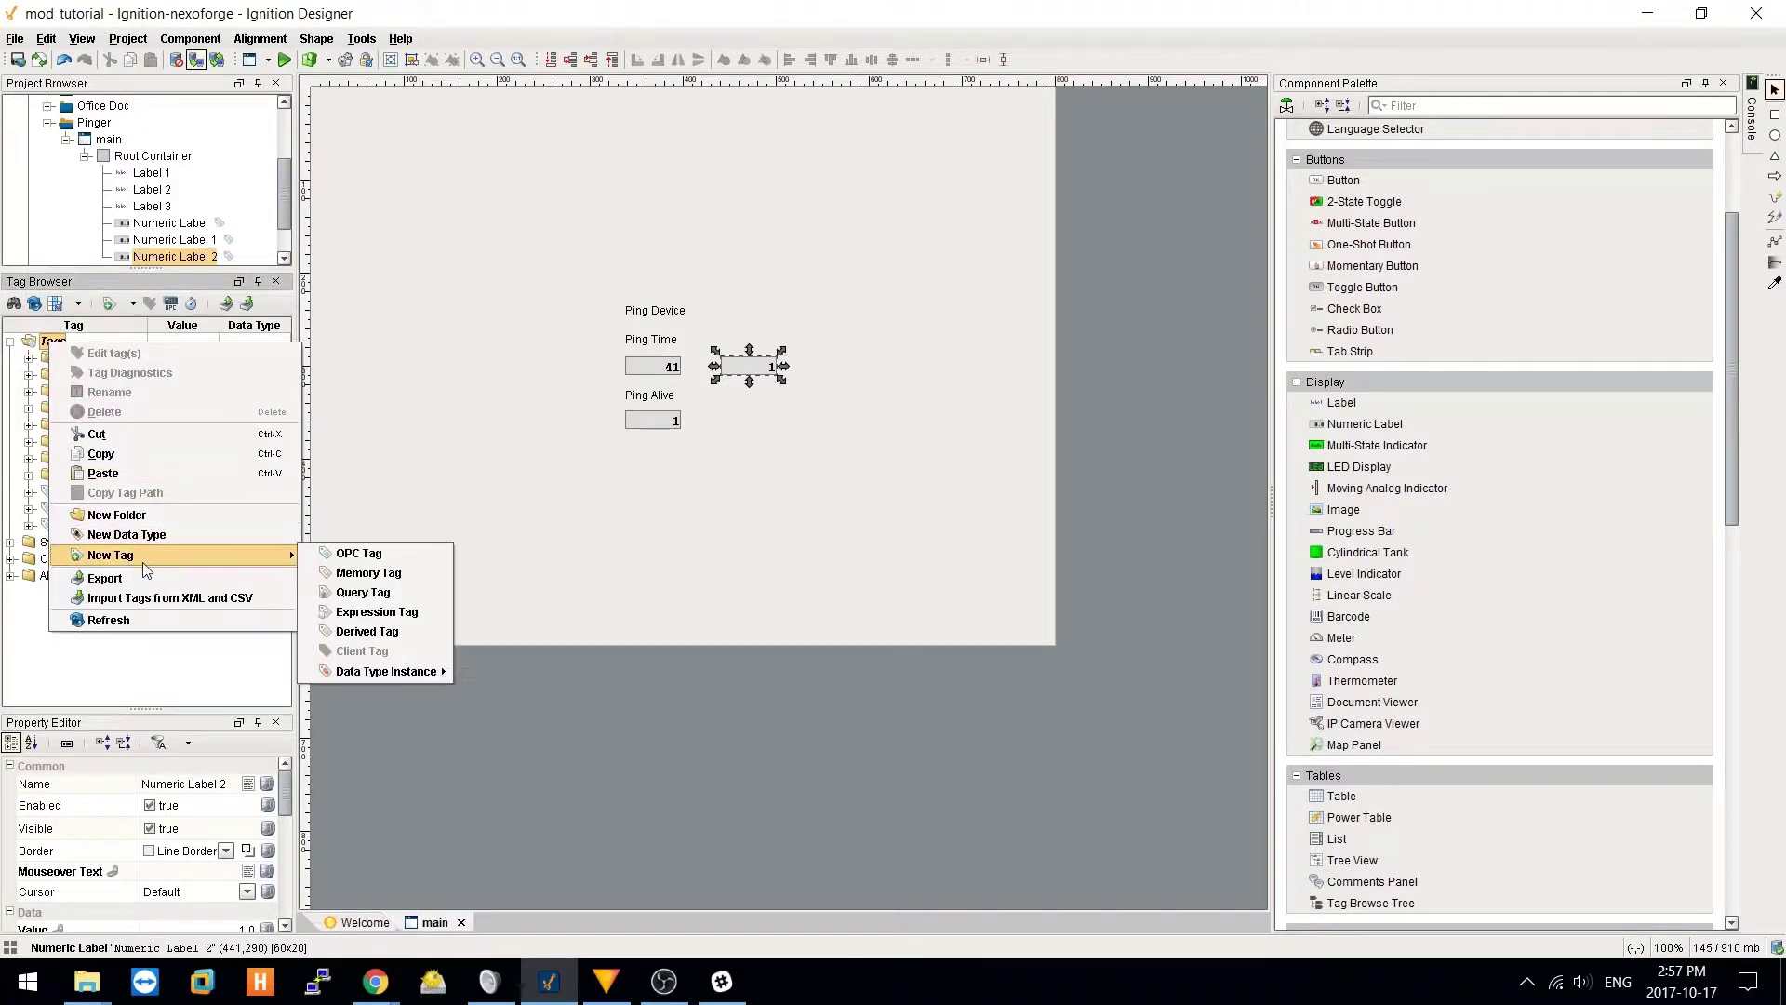
click(354, 553)
double_click(679, 298)
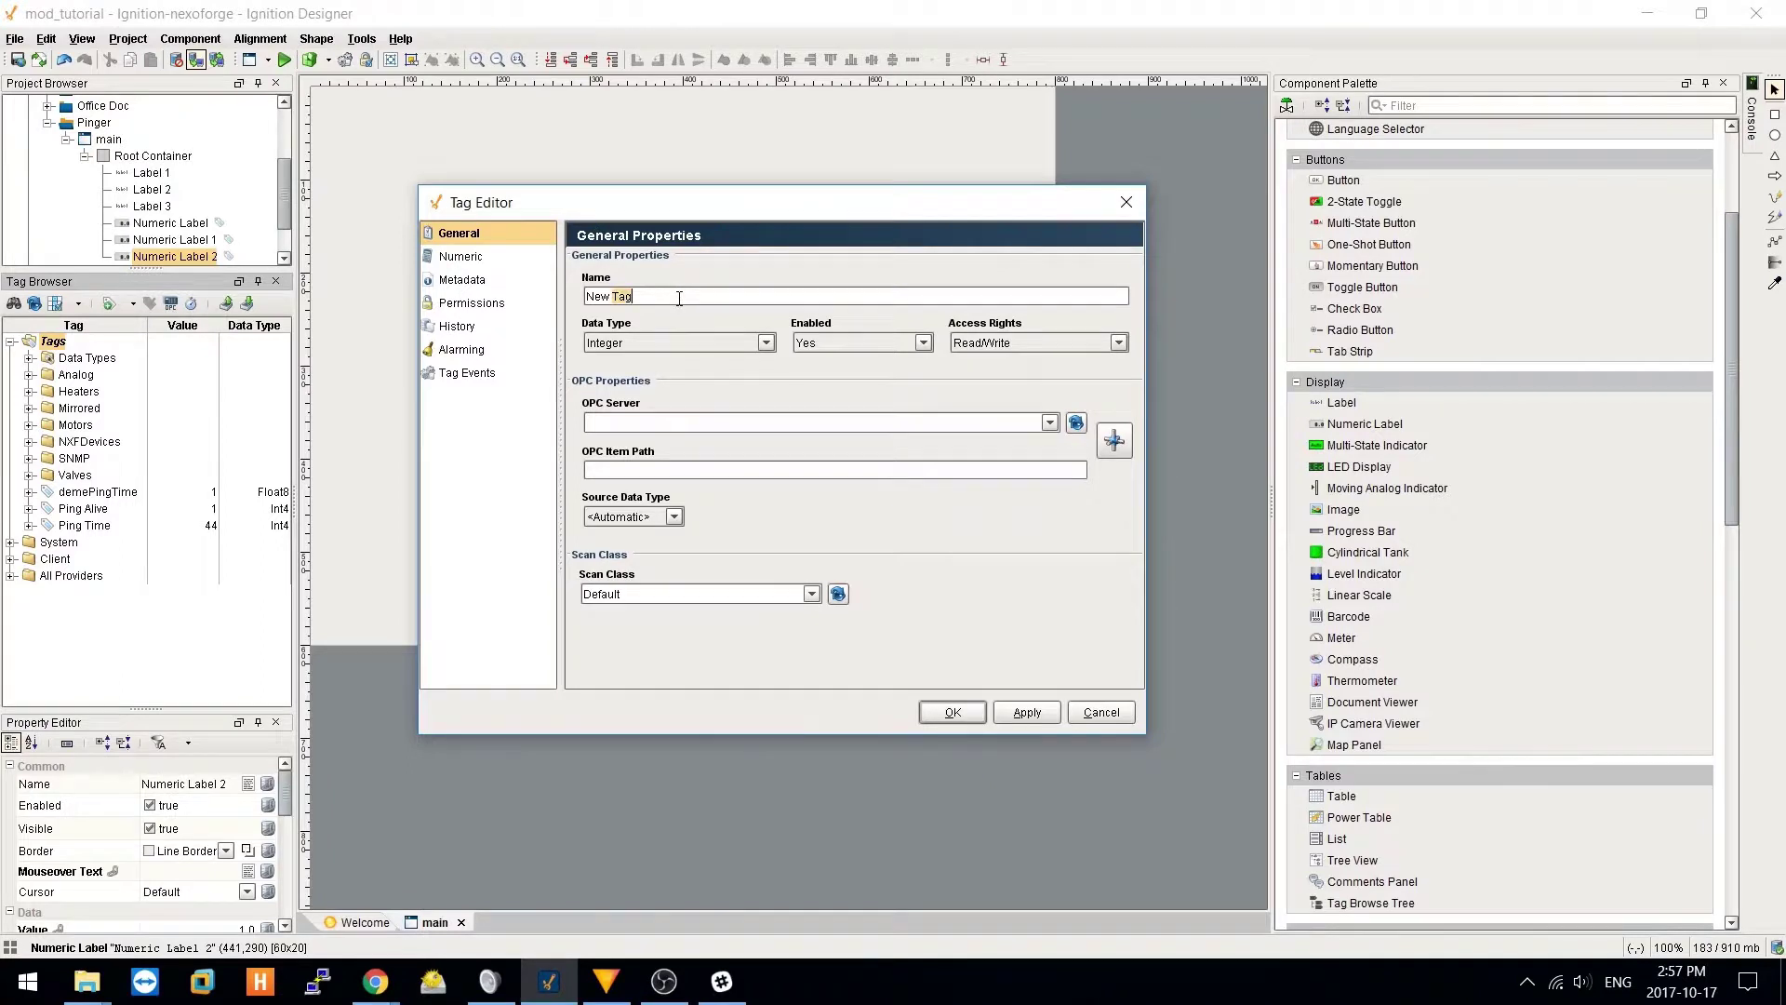
key(BackSpace)
key(BackSpace)
key(BackSpace)
key(BackSpace)
key(BackSpace)
text(demoPingAl)
Step: Map it to Ignition OPC-UA Server item demoPingerDevice/pingAlive and save the tag
click(1049, 423)
click(1039, 445)
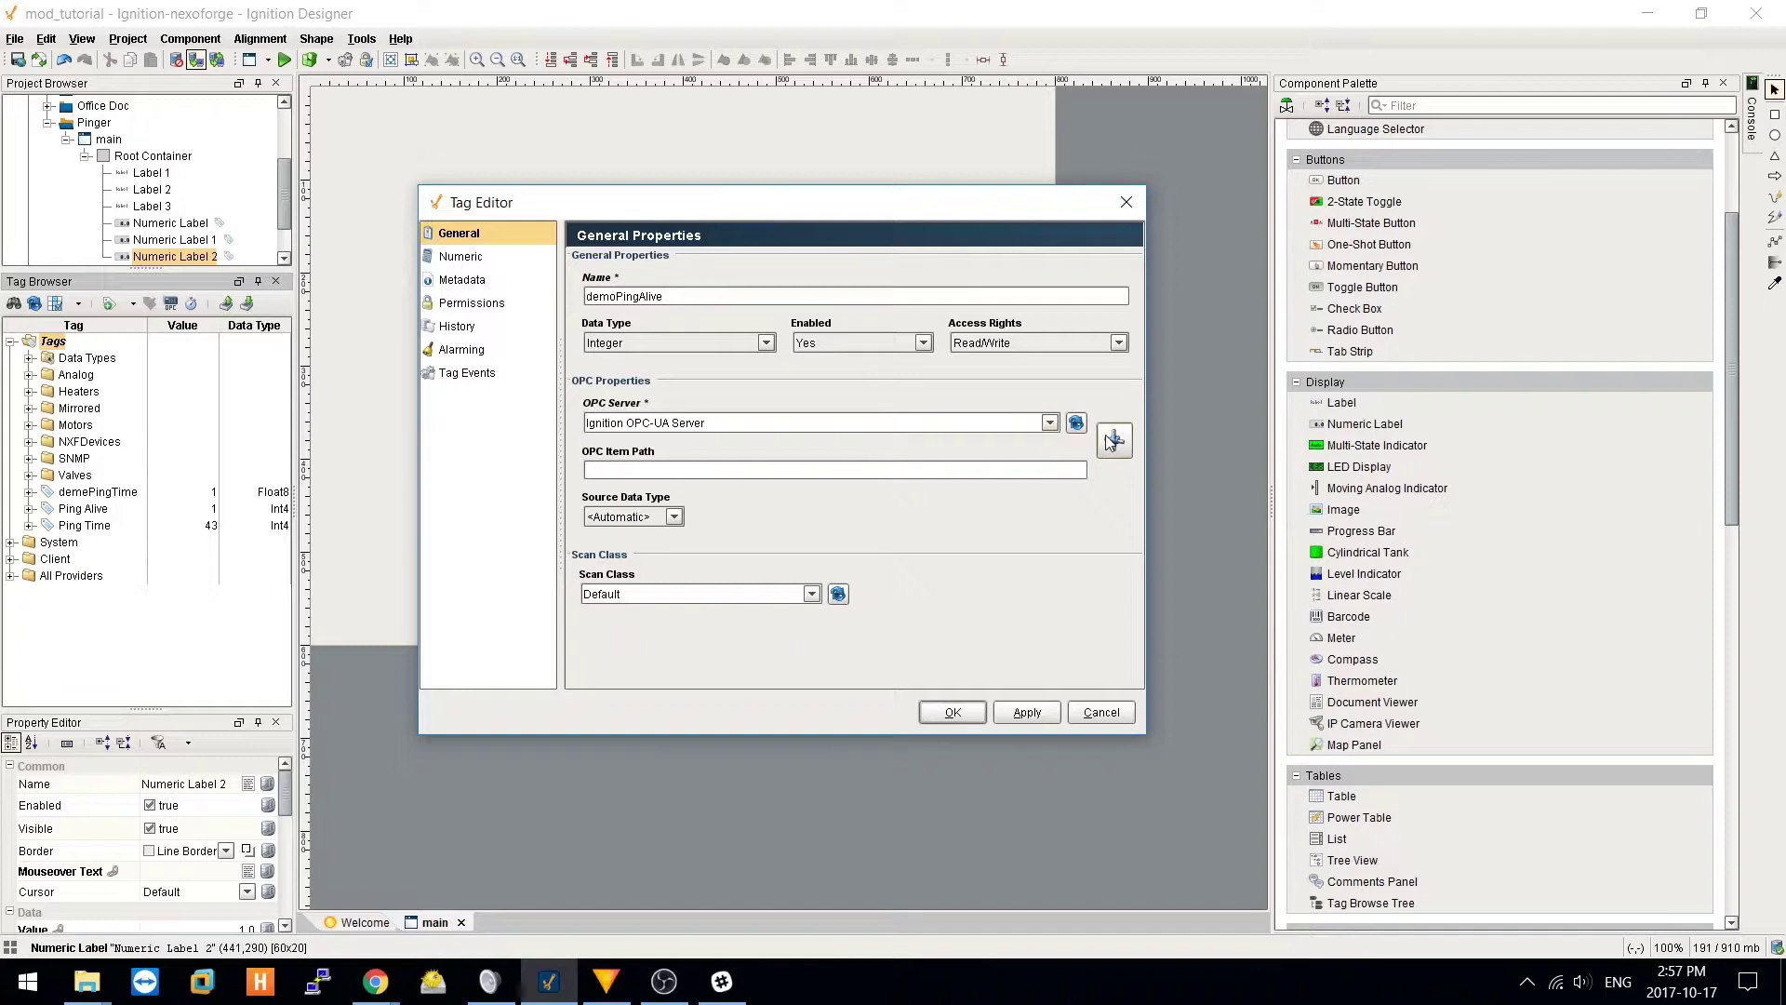
click(1114, 440)
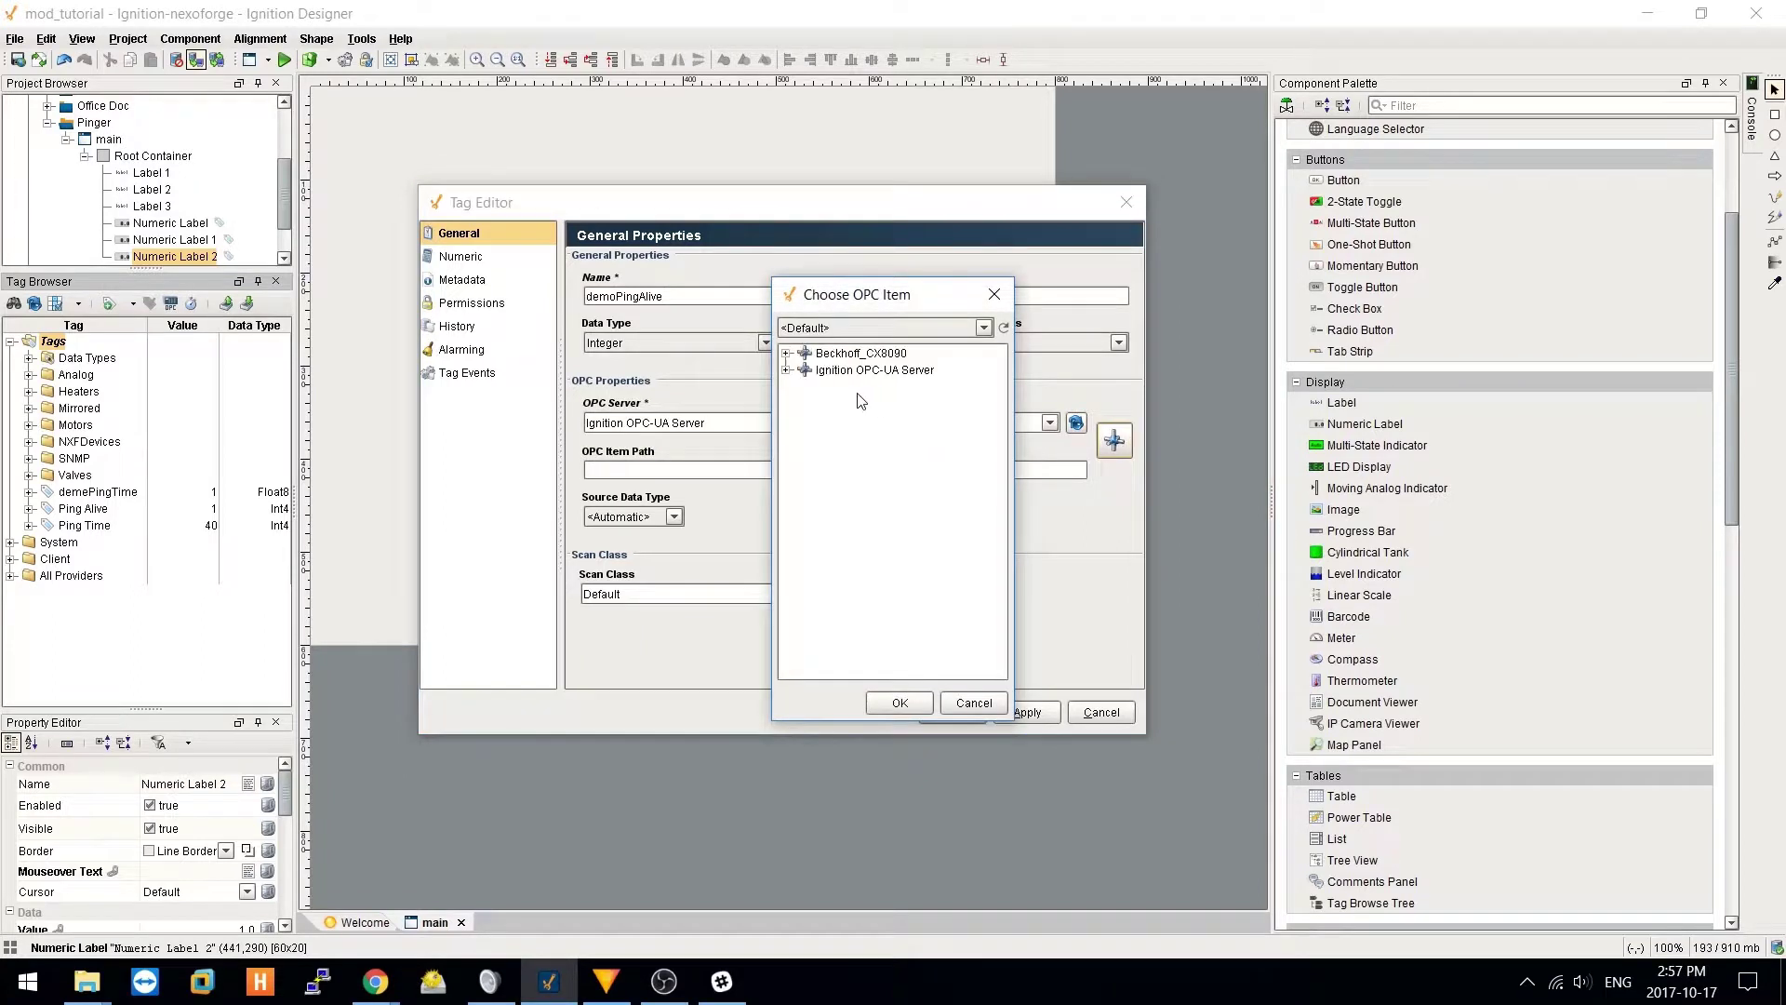
click(786, 369)
click(804, 386)
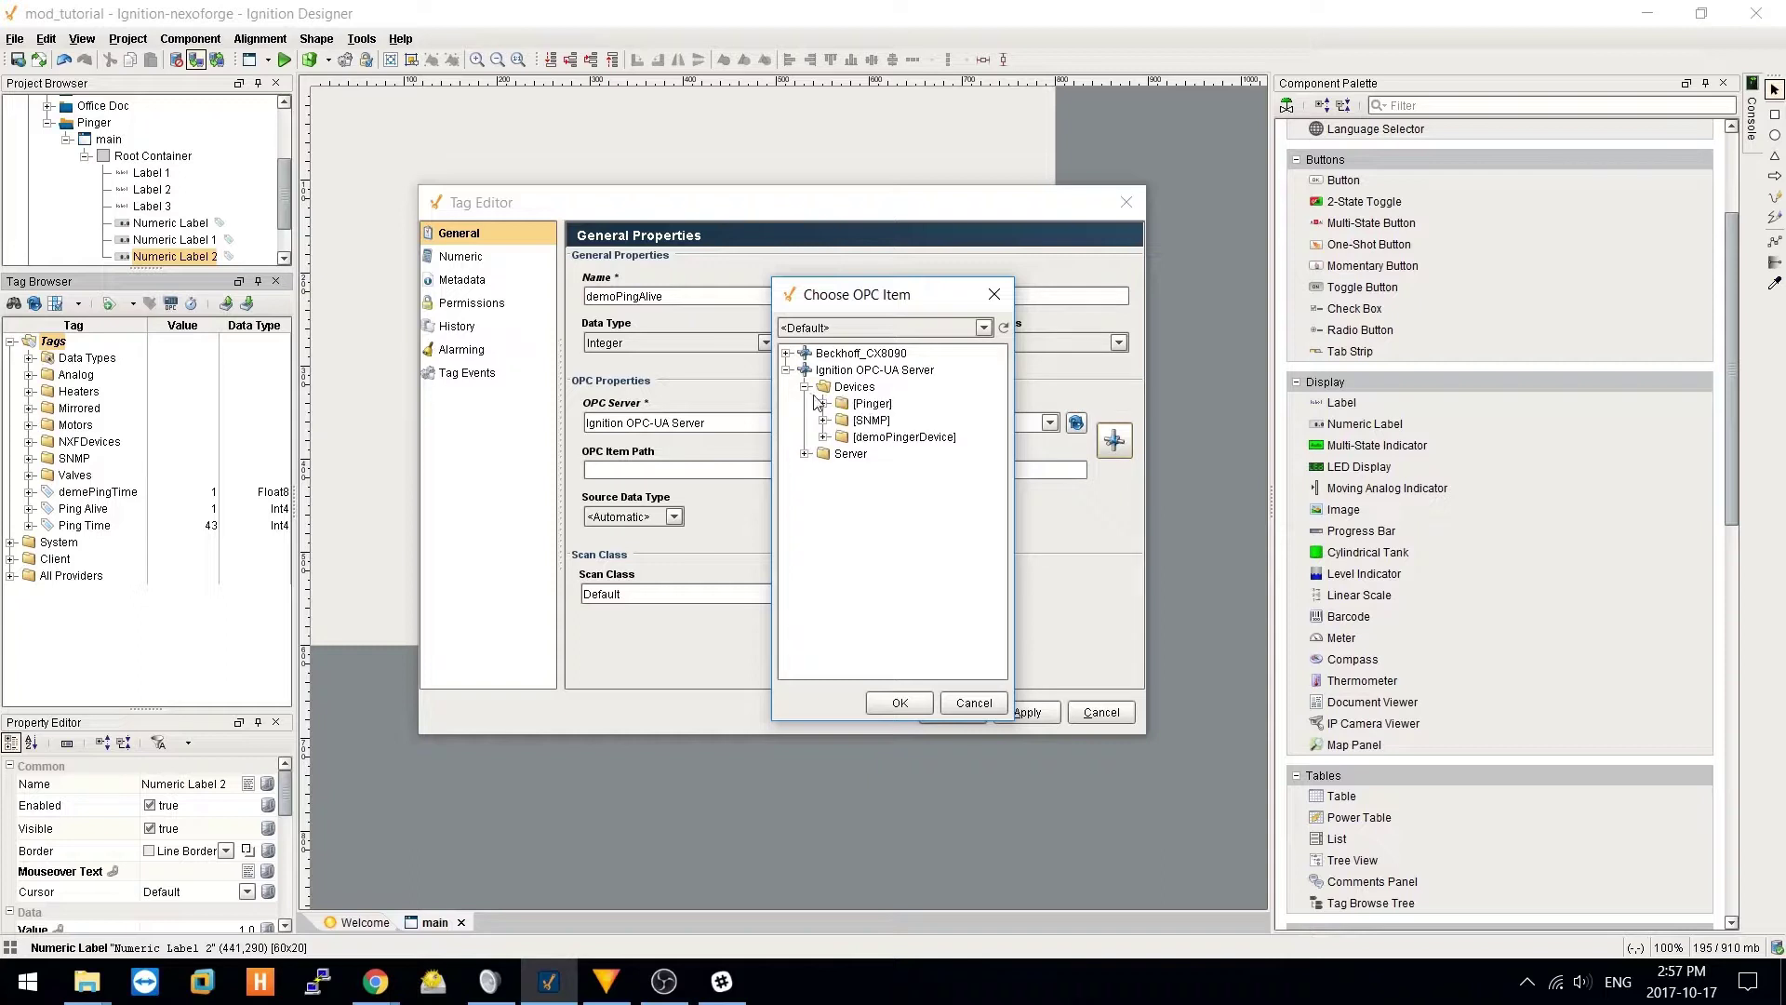
click(823, 437)
click(893, 471)
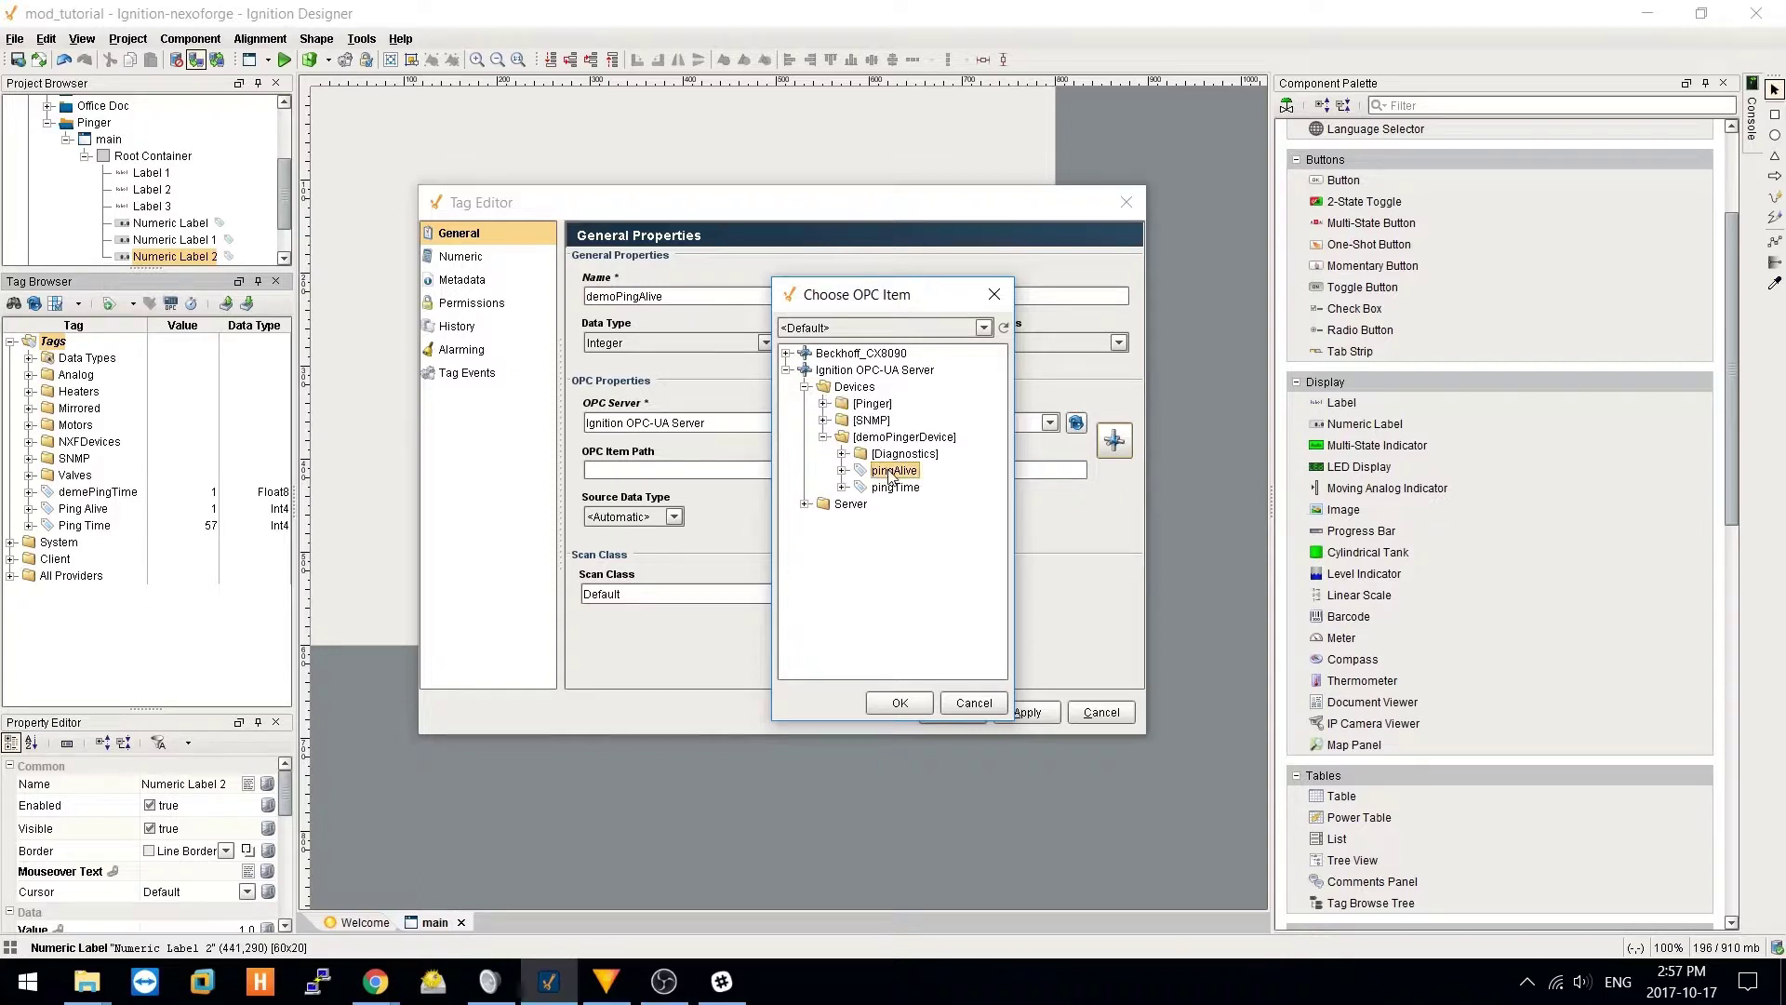
click(895, 703)
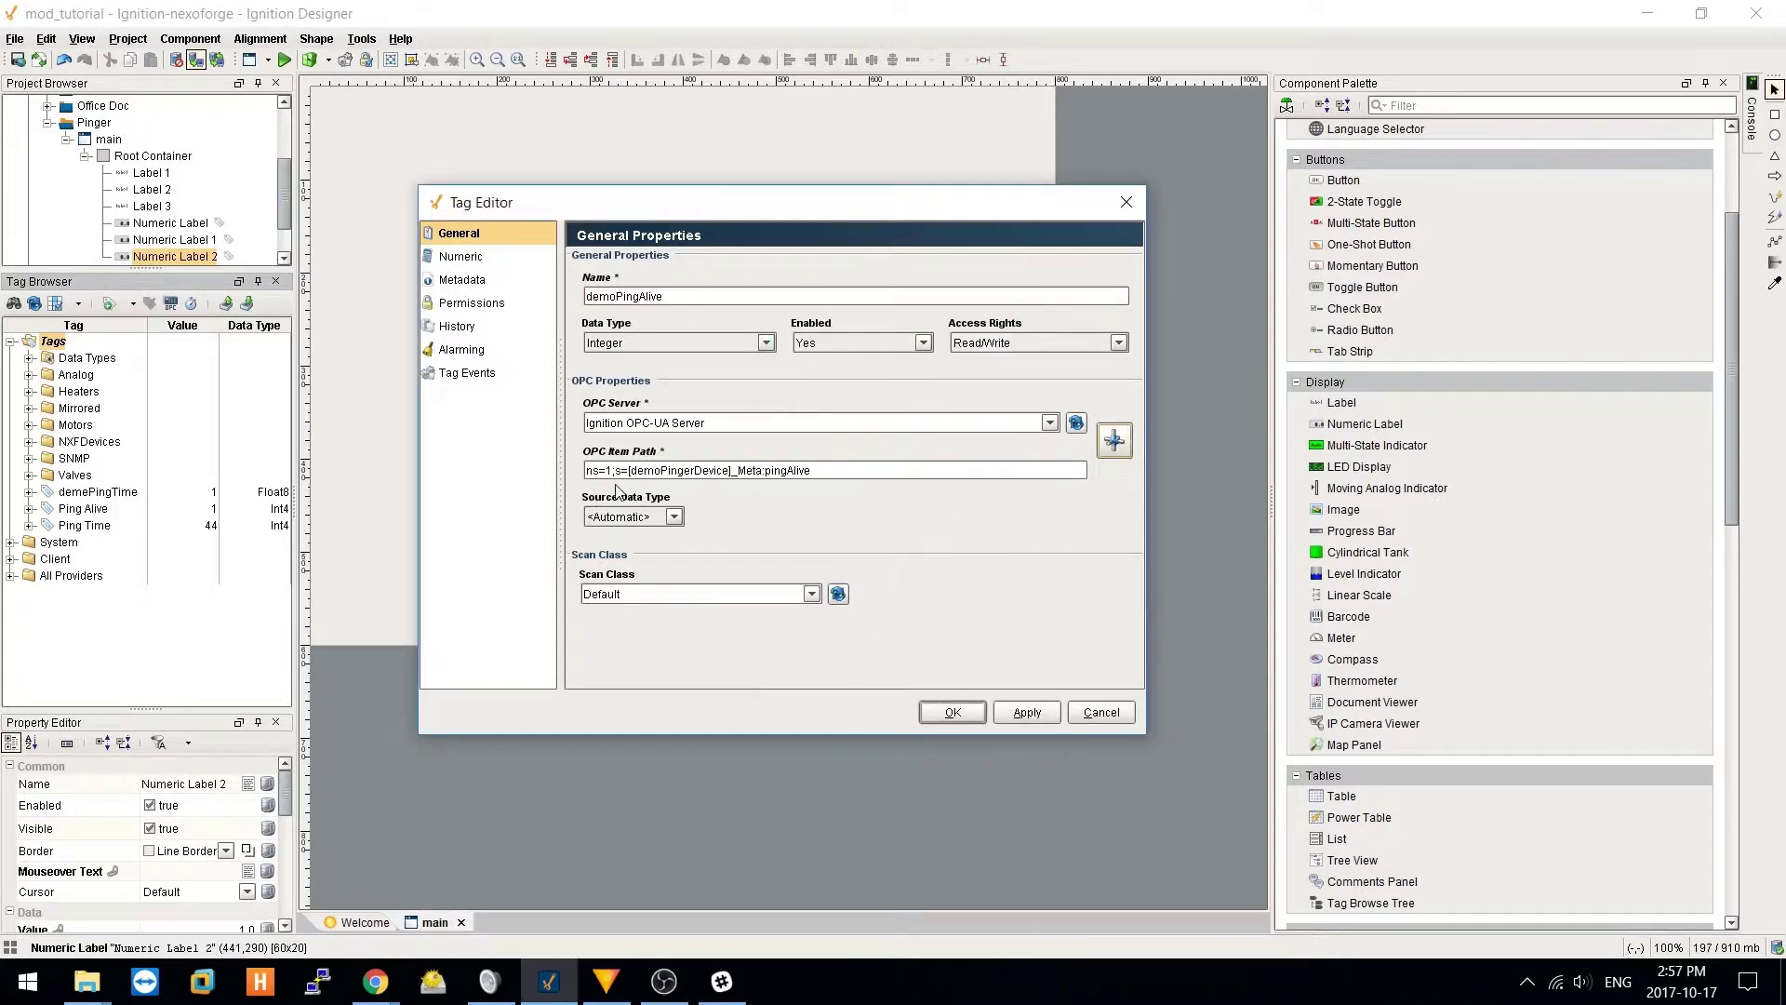
click(954, 712)
click(954, 713)
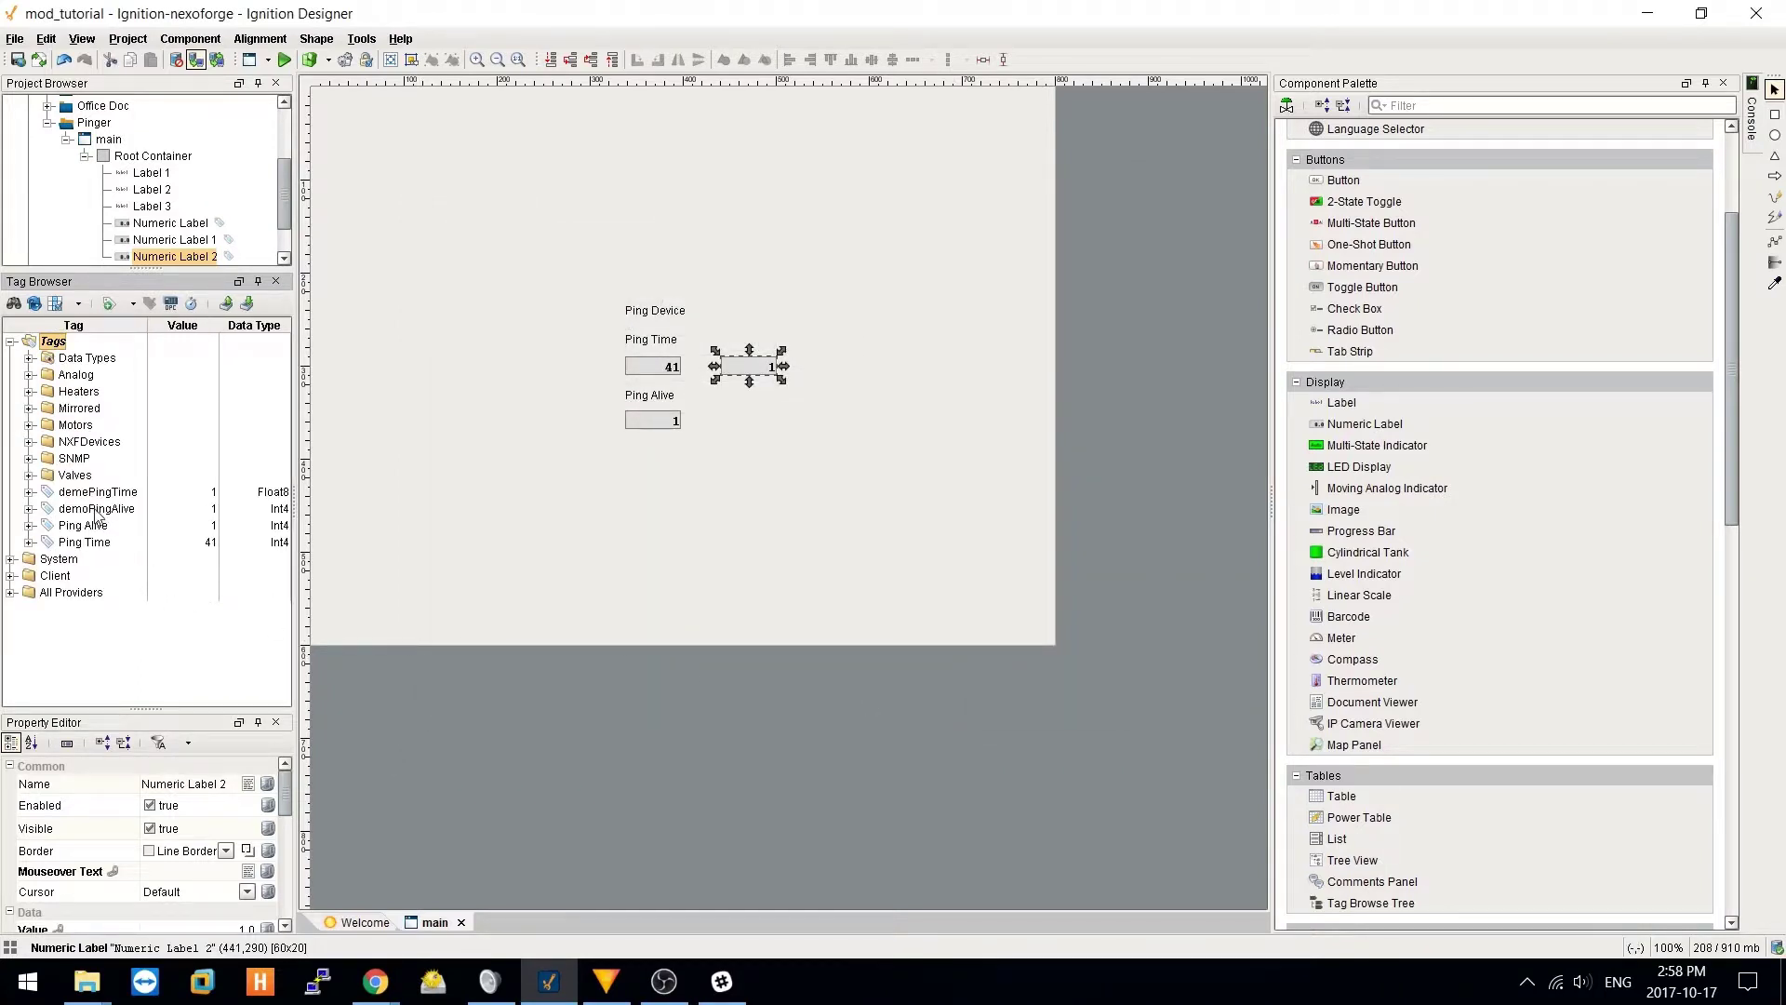
Step: Place demoPingAlive as a numeric label beside Ping Alive, aligned under the pingTime label
drag(97, 509, 641, 496)
drag(739, 422, 734, 413)
mouse_move(769, 419)
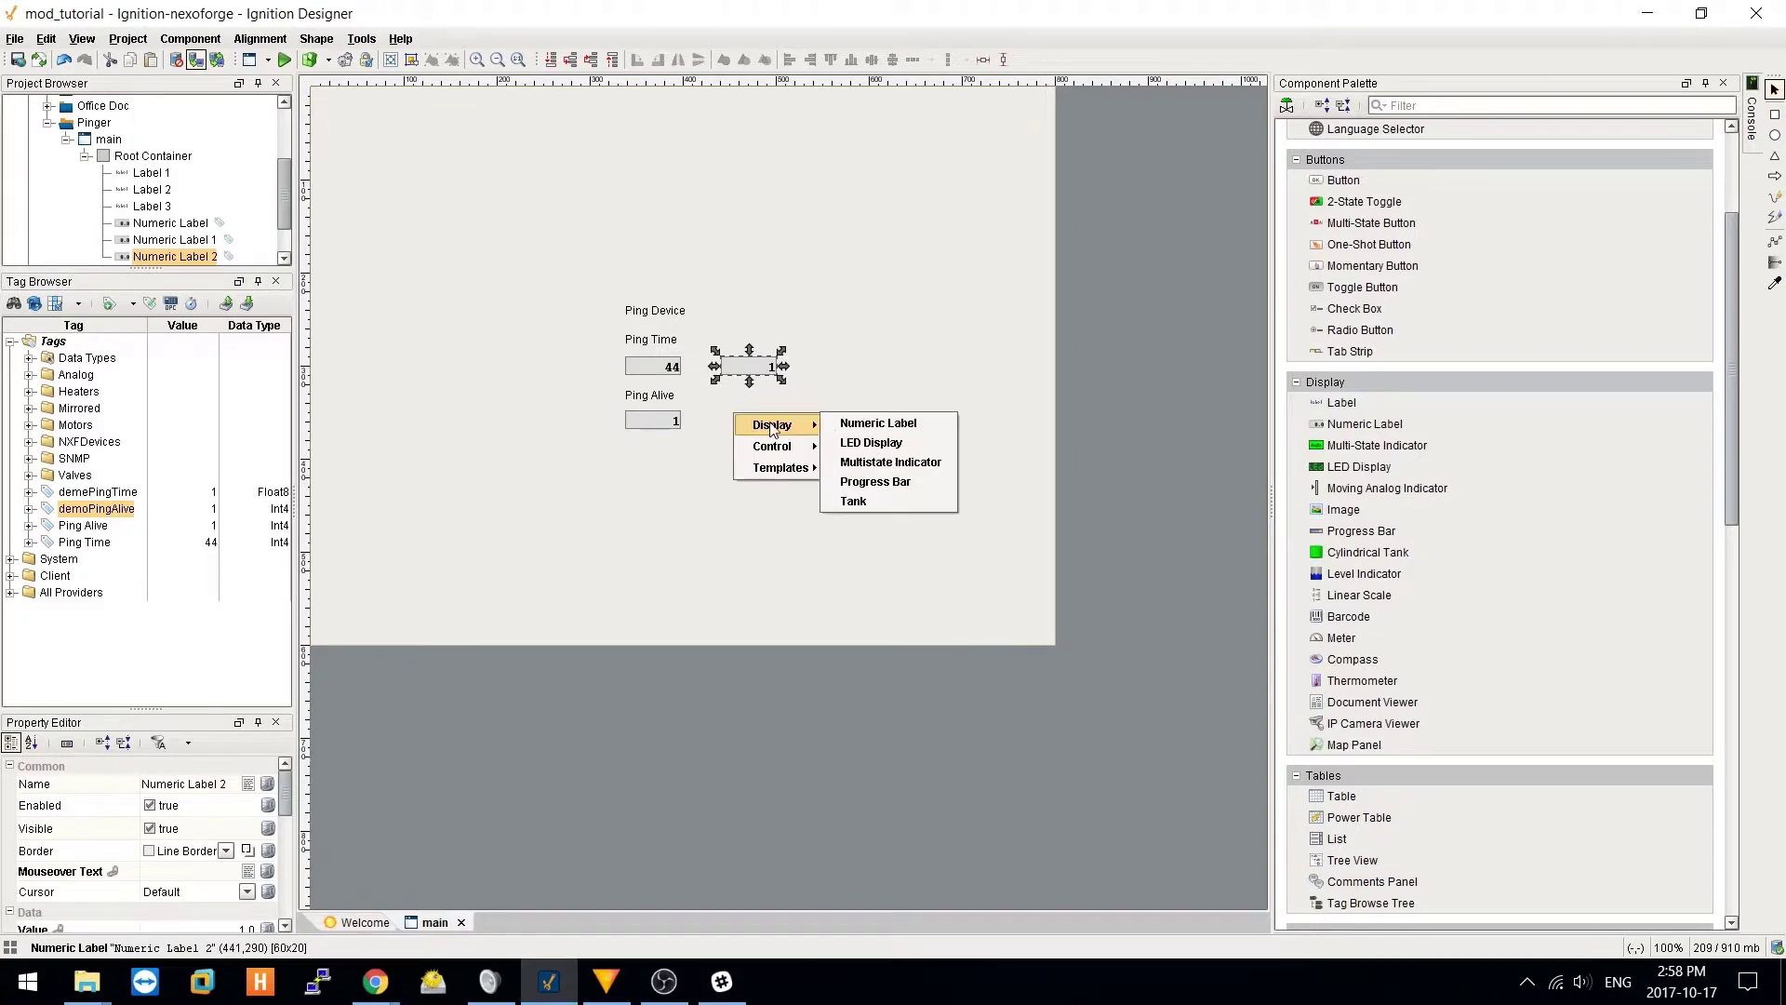
click(856, 426)
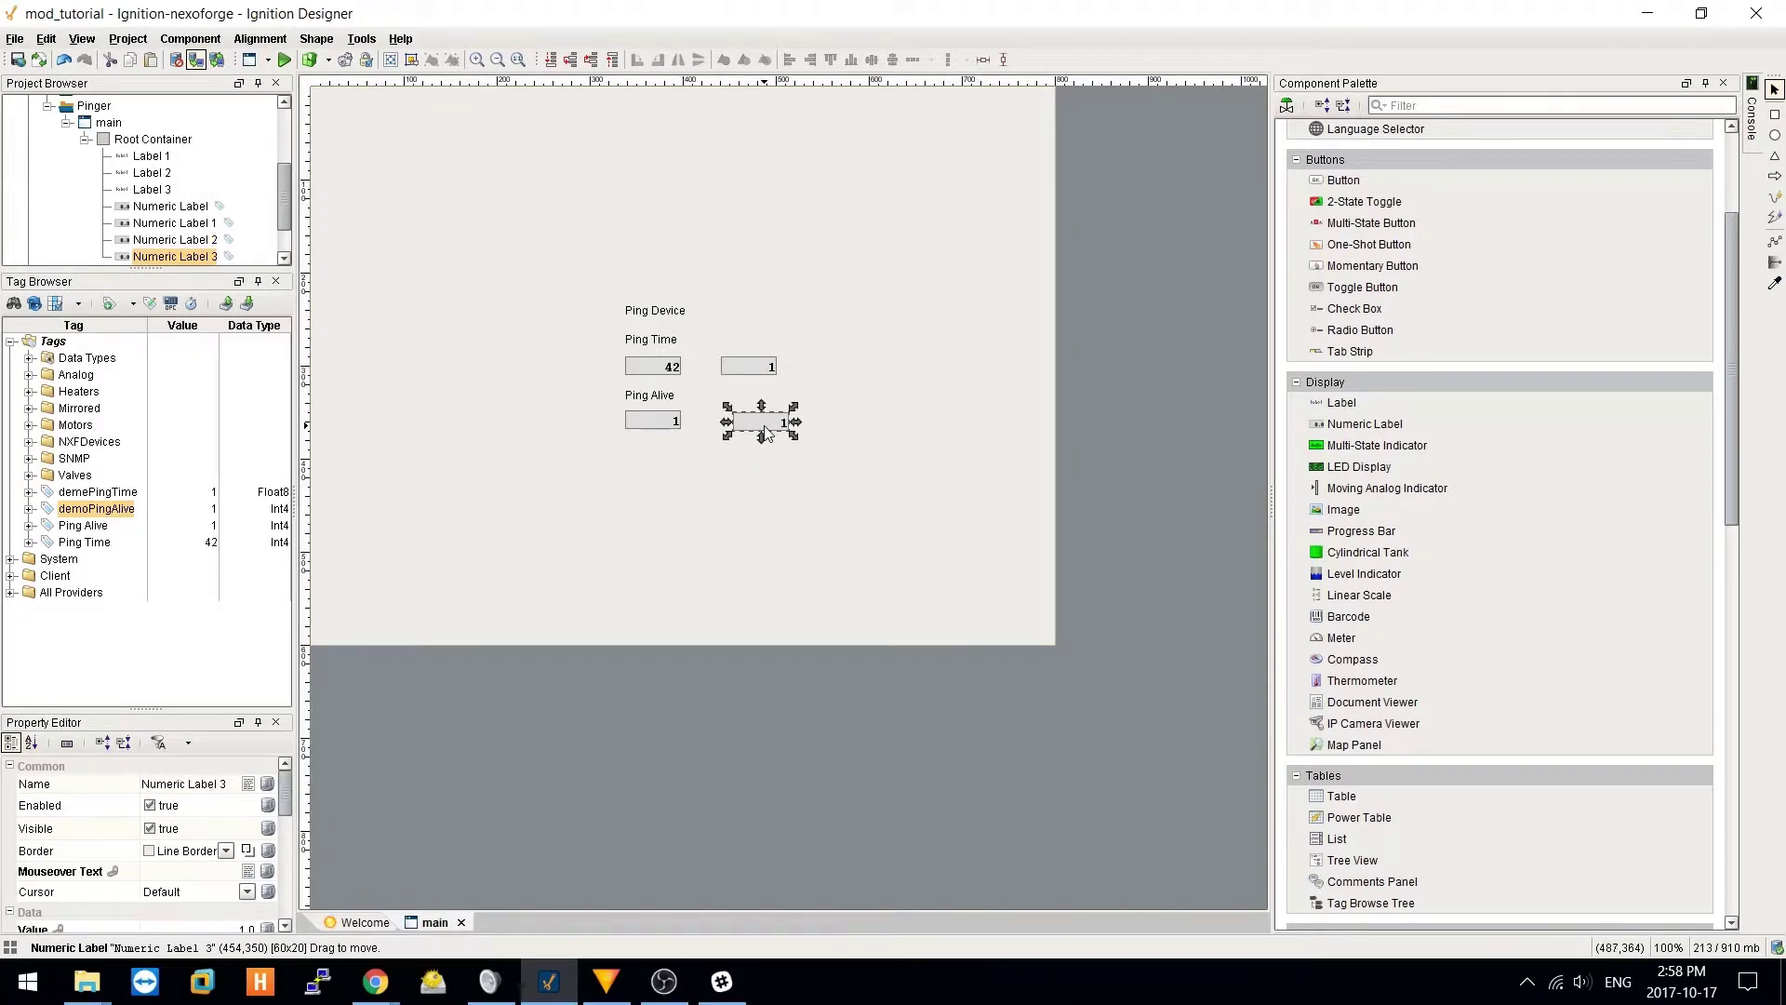
drag(771, 427, 758, 428)
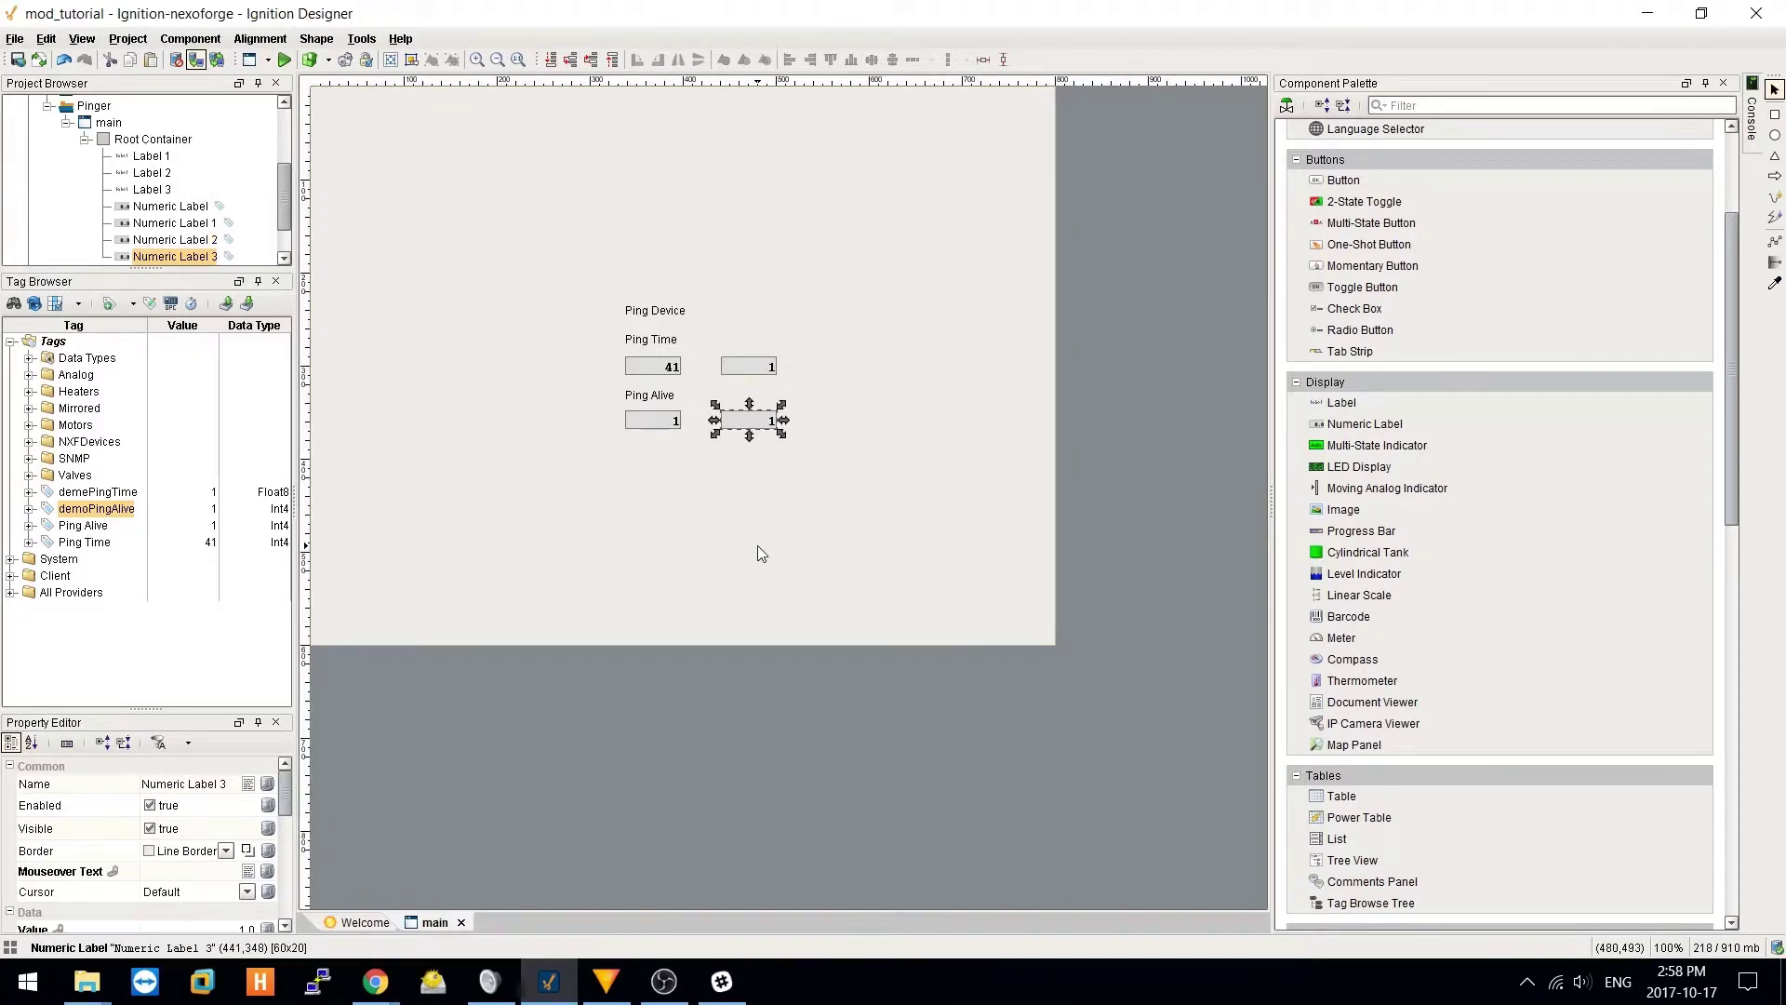
click(759, 549)
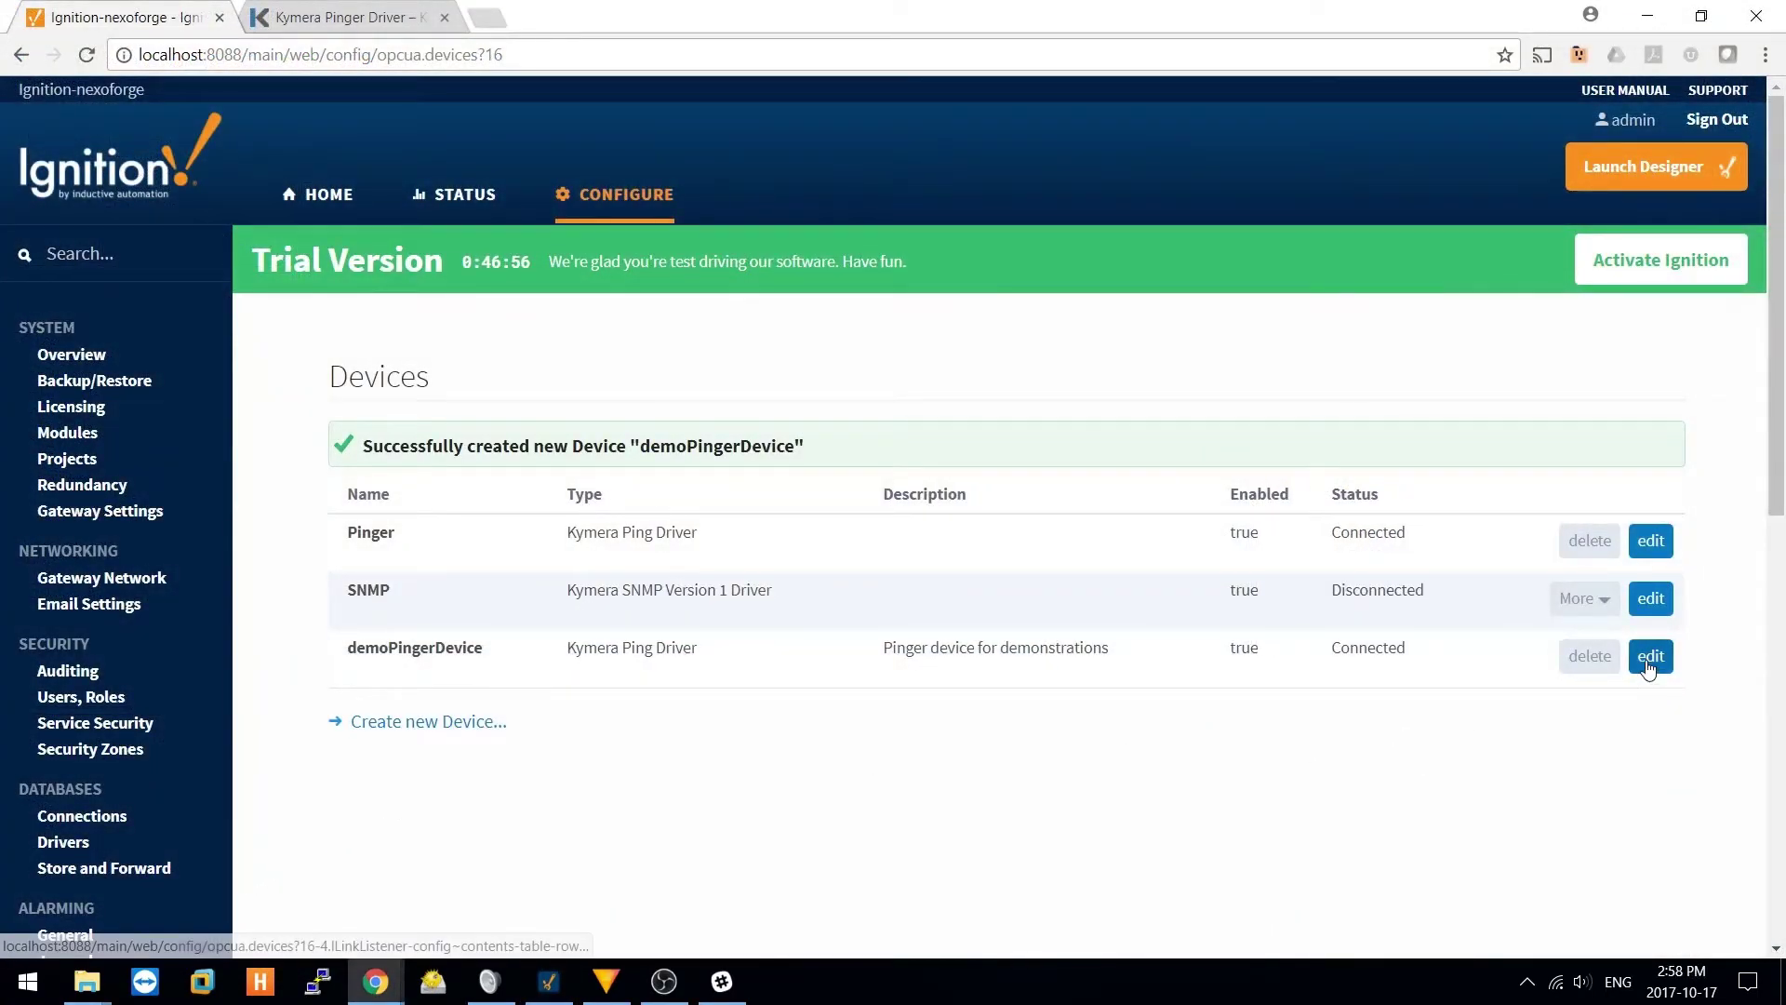
Step: Change demoPingerDevice's host name from localhost to 8.8.8.8 and save it
click(1651, 656)
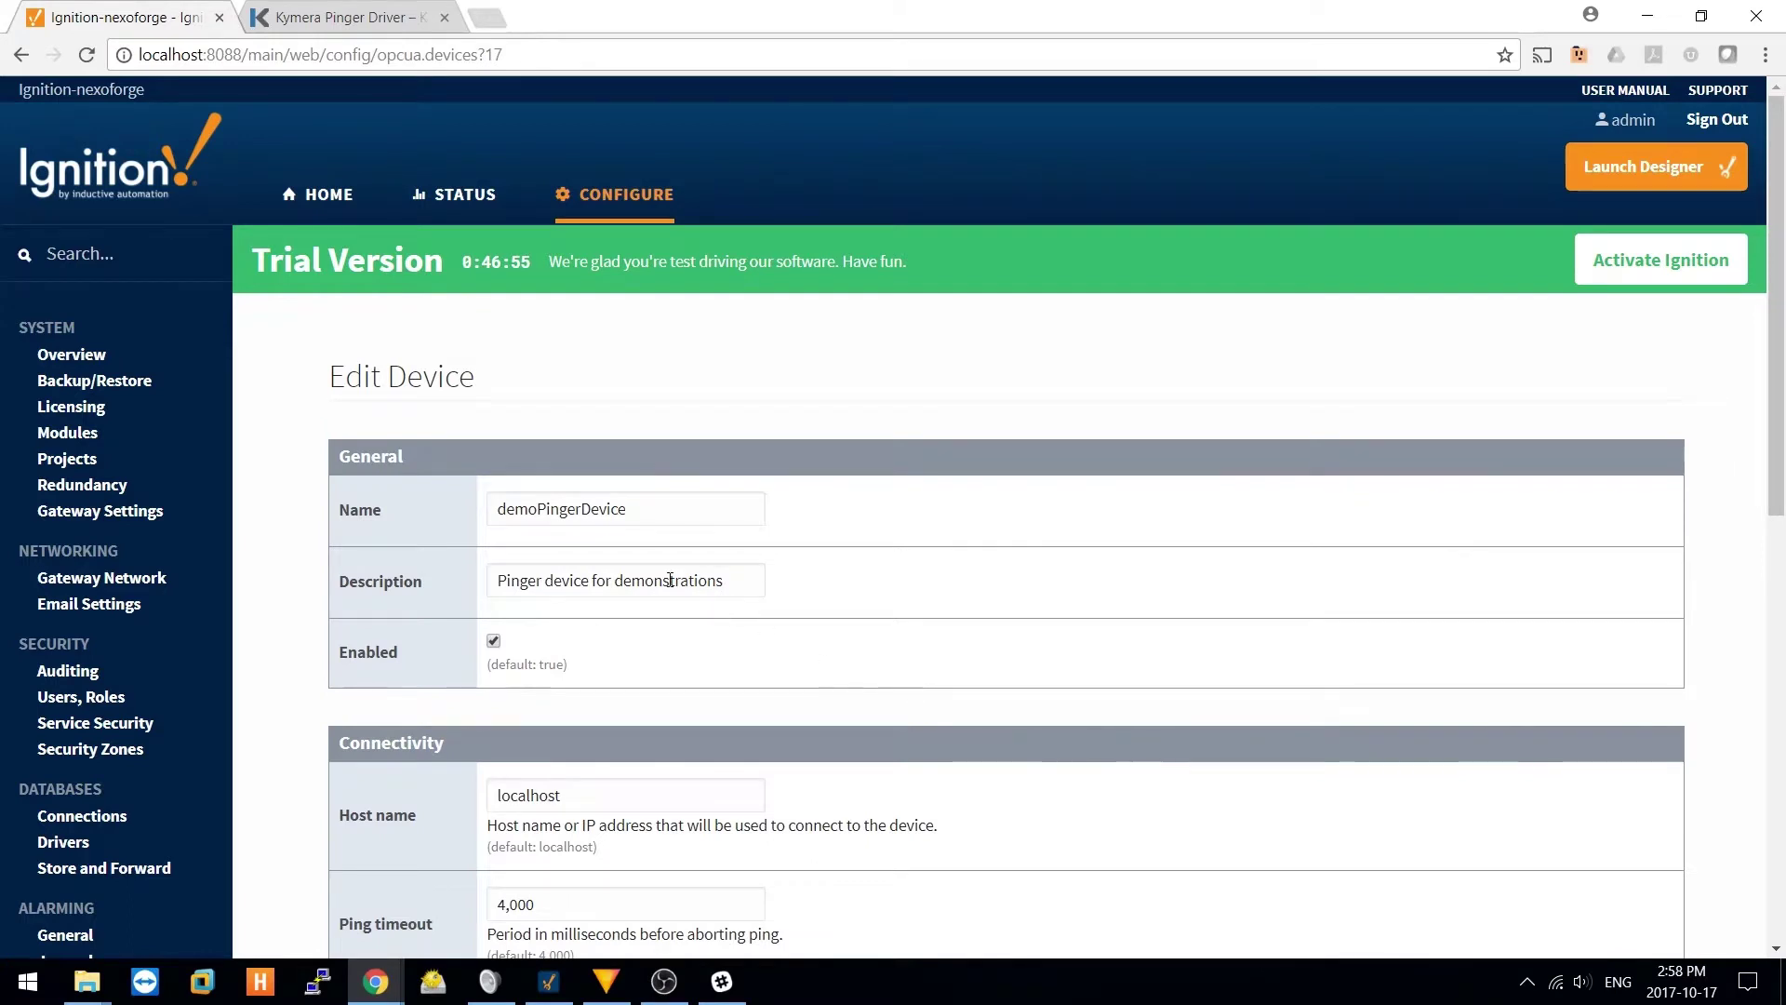
scroll(670, 582, down, 3)
drag(602, 567, 477, 556)
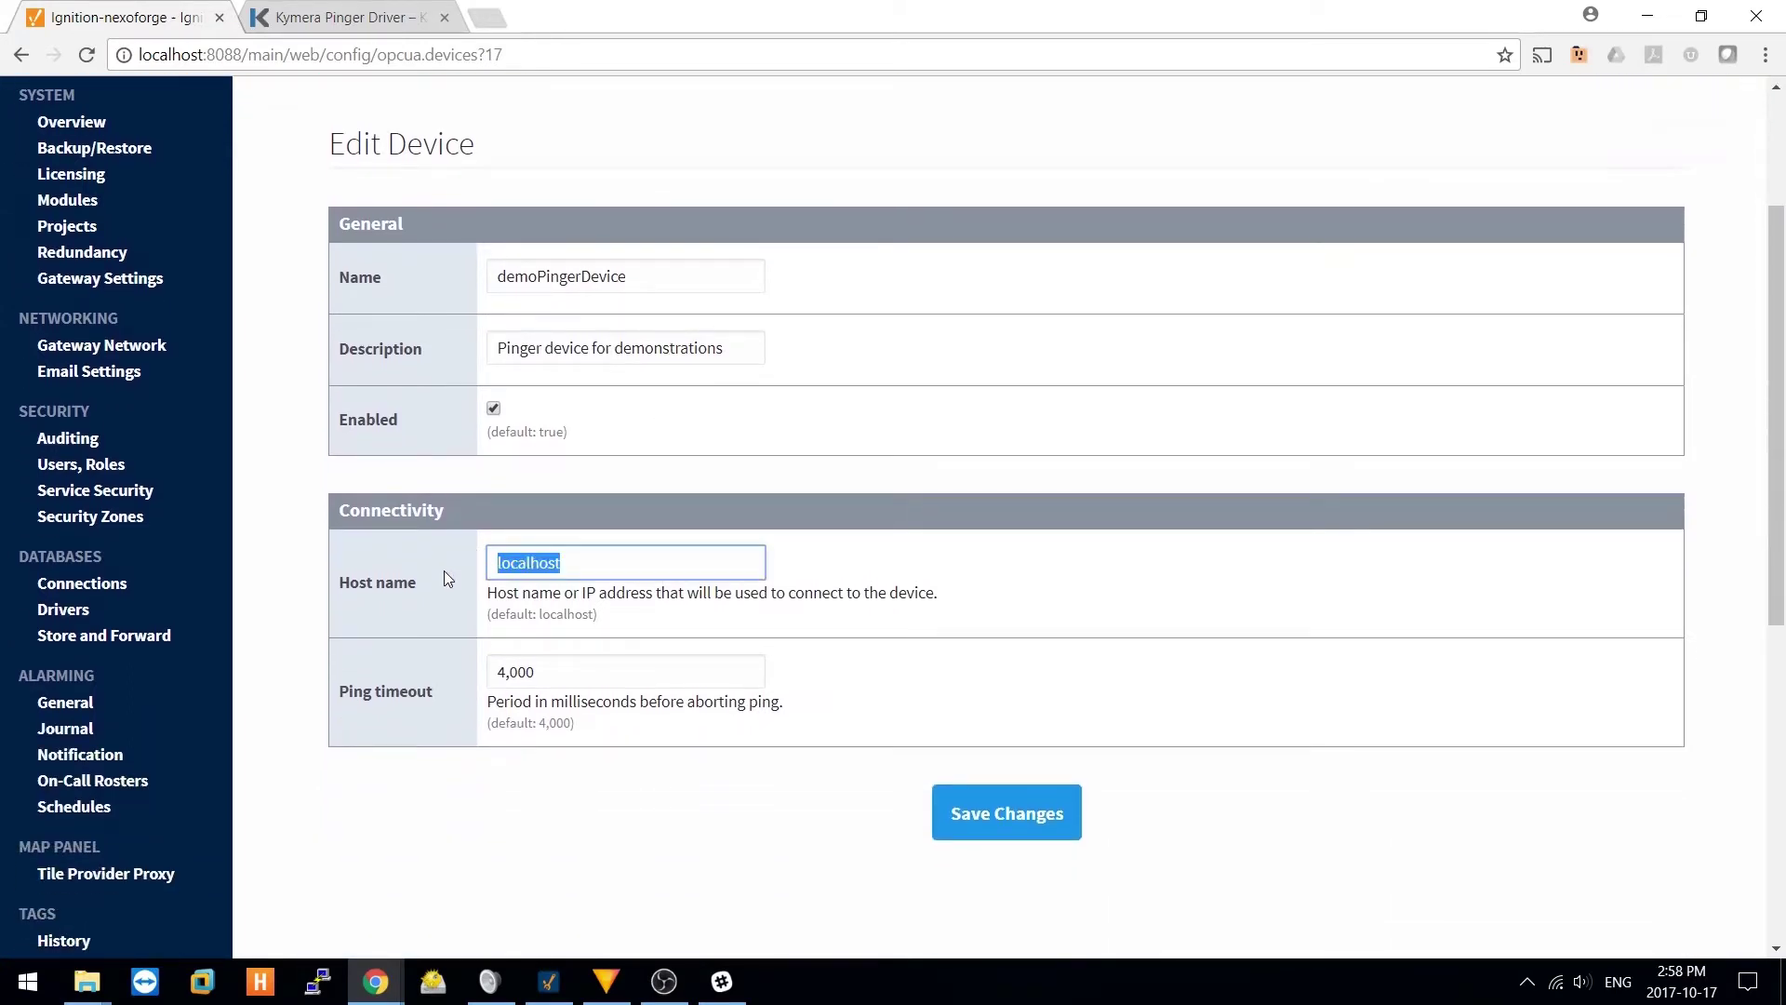
text(8.8.8)
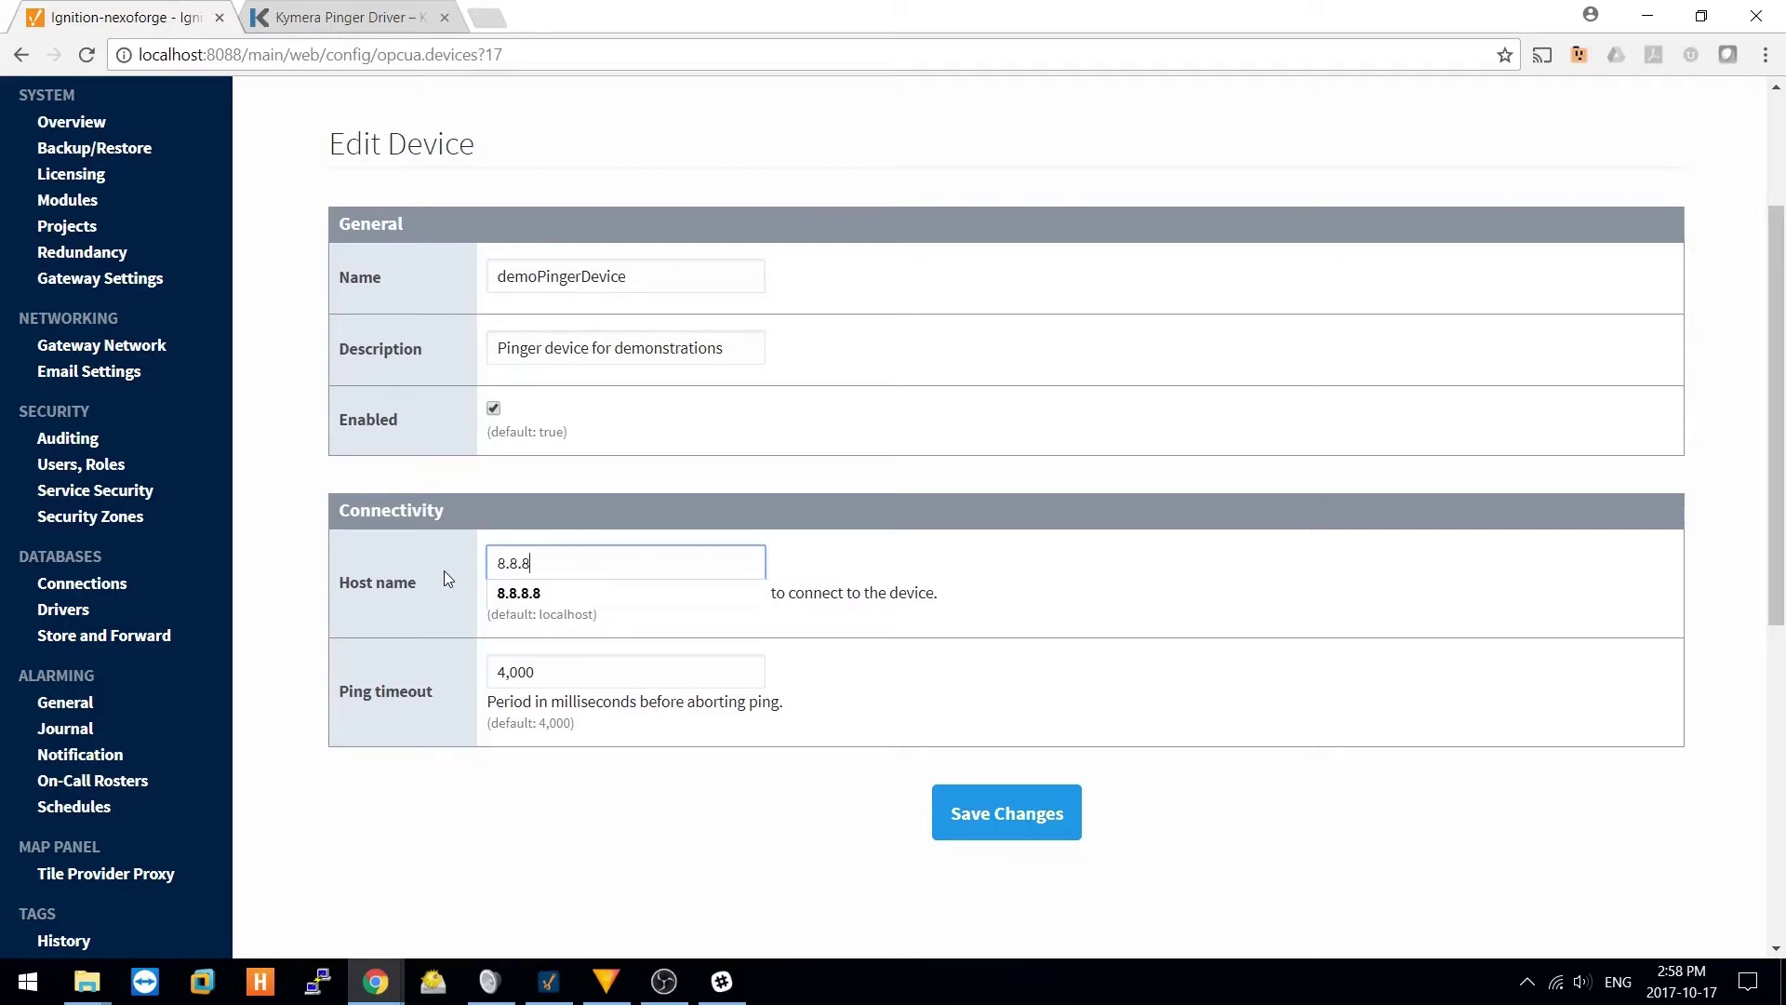
text(.8)
click(1007, 815)
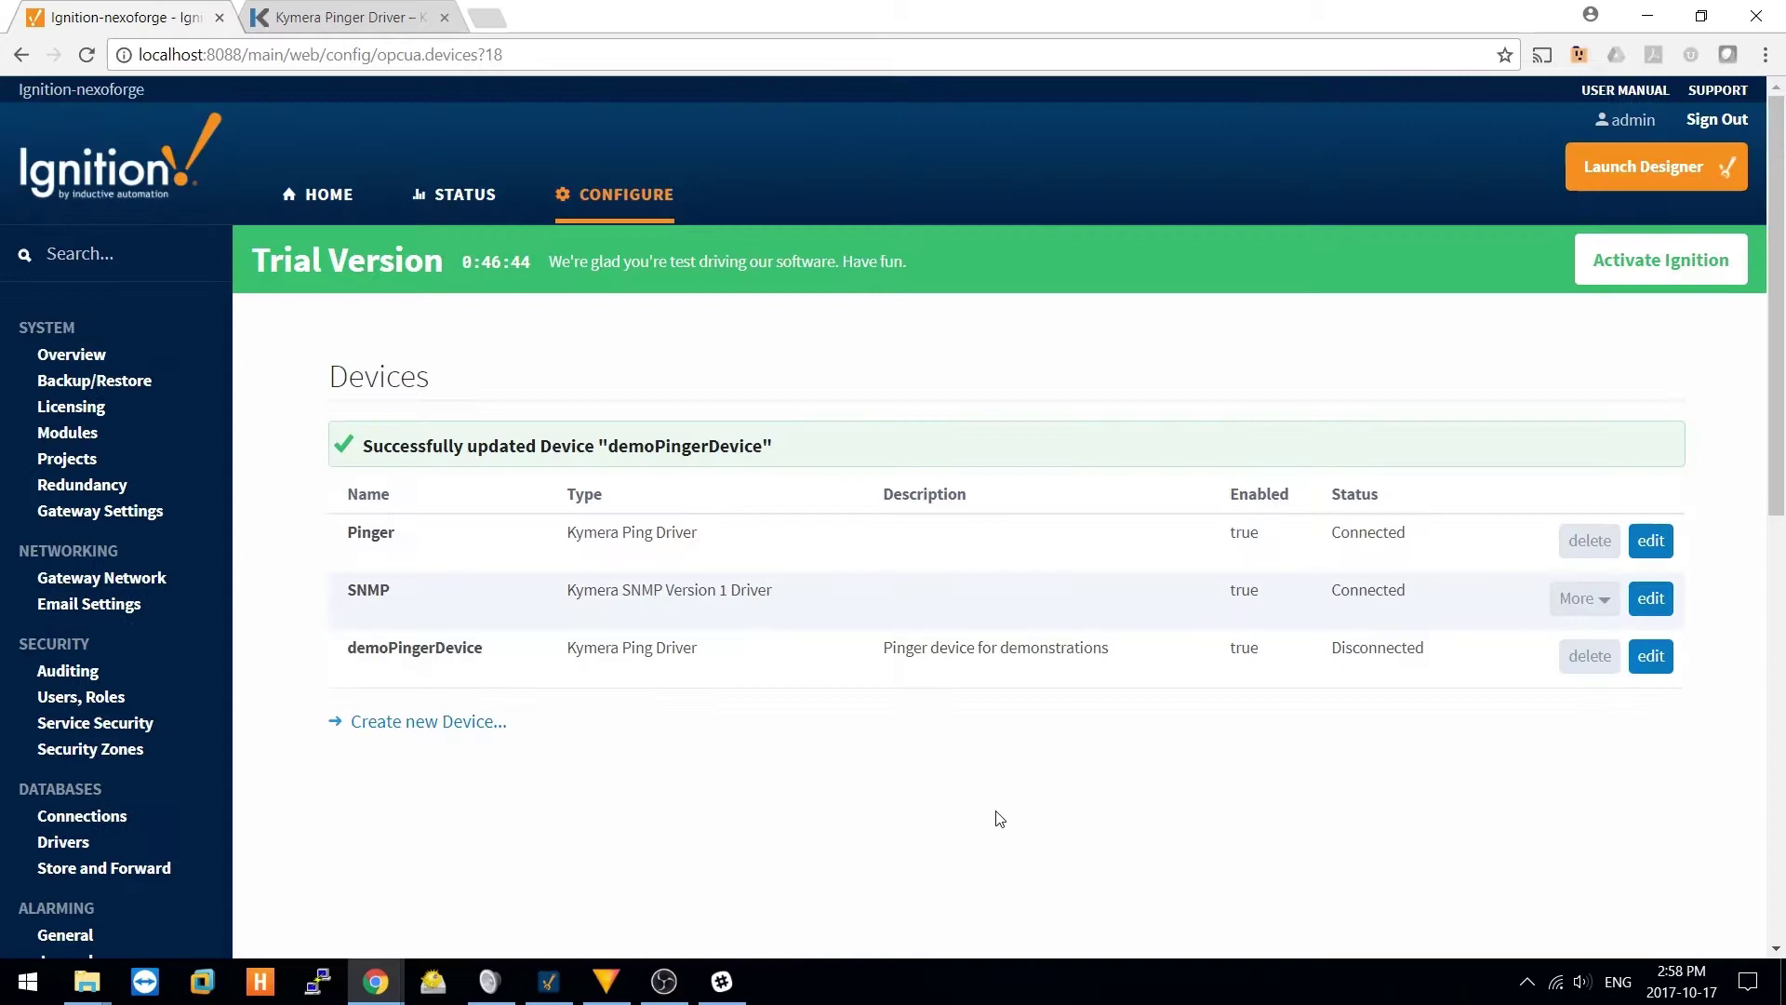
click(547, 984)
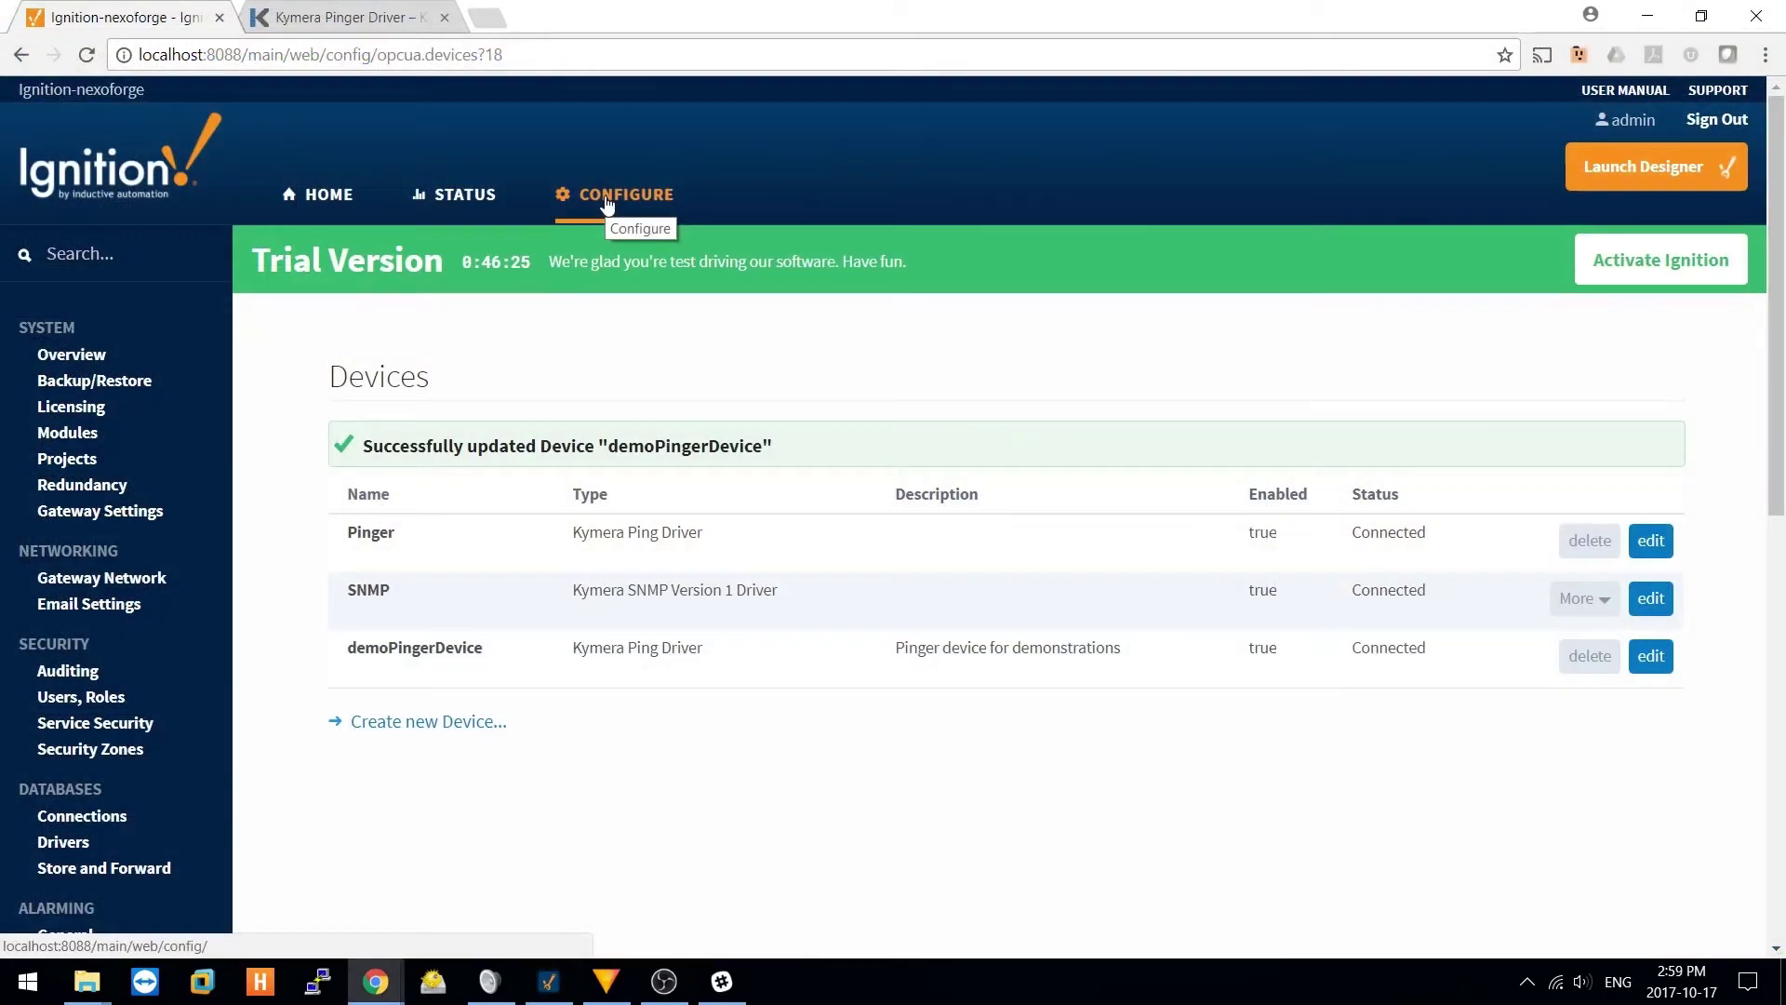
Step: Open the Pinger Driver documentation from the Kymera Systems section of the Modules page
click(606, 202)
click(70, 432)
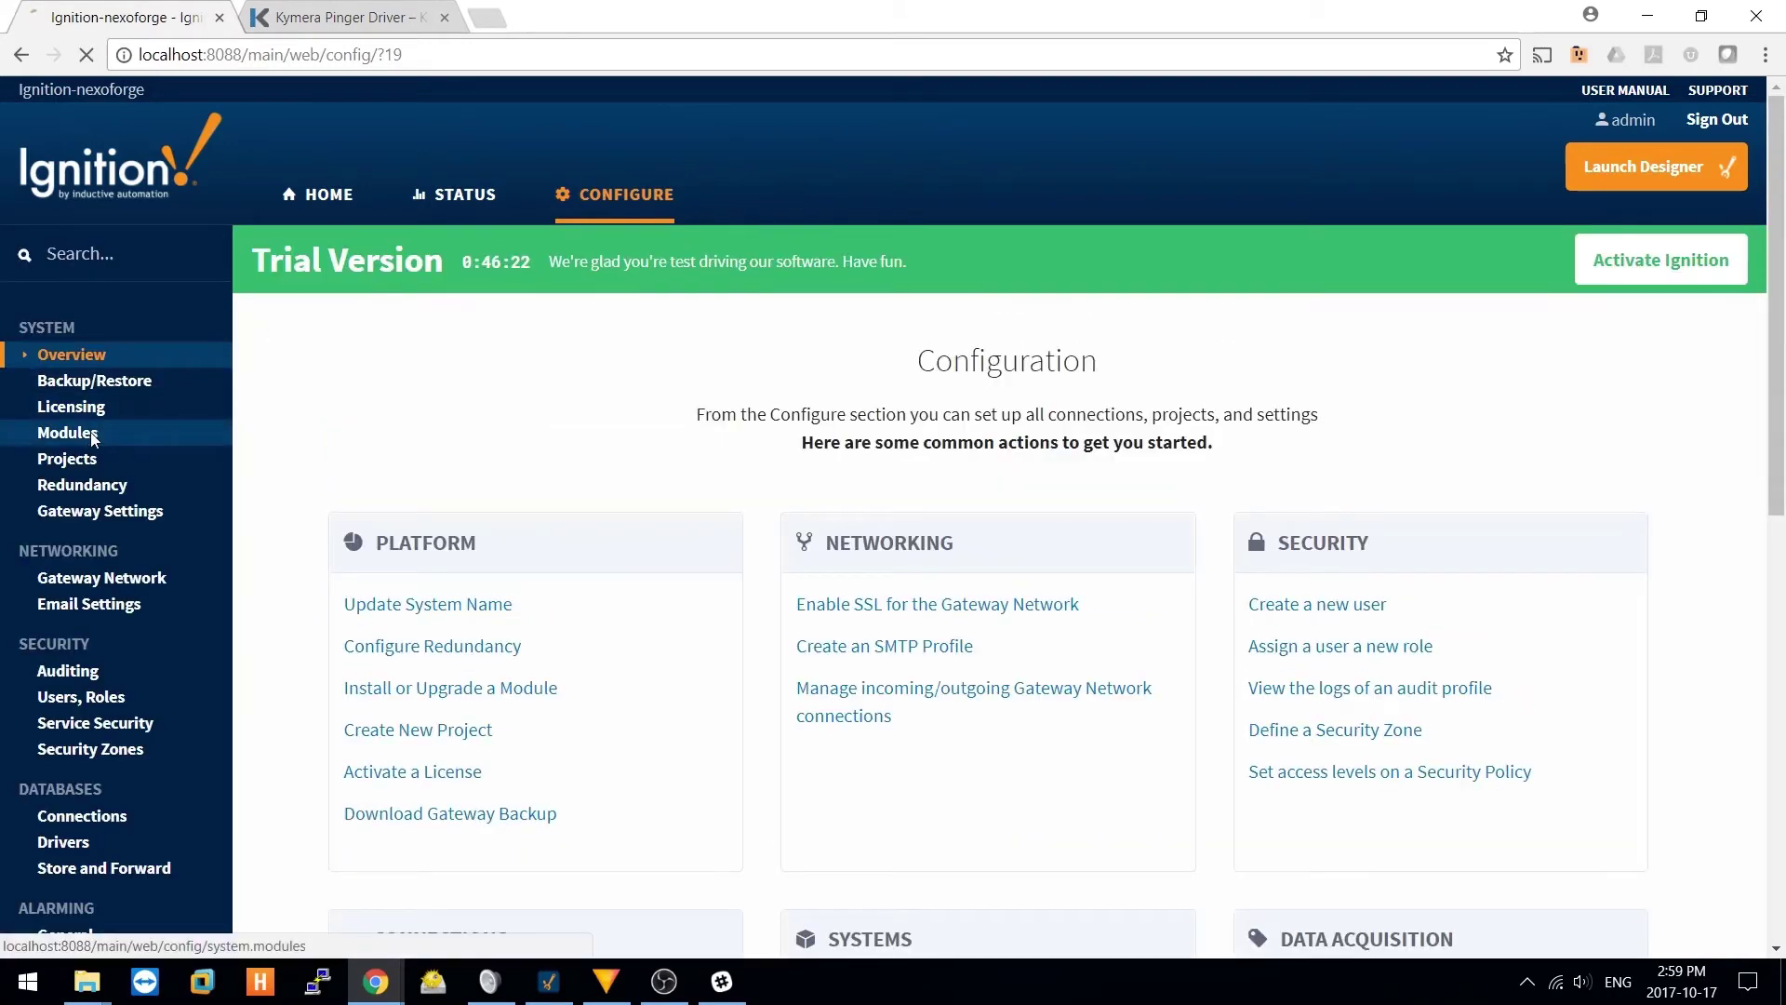
scroll(279, 398, down, 15)
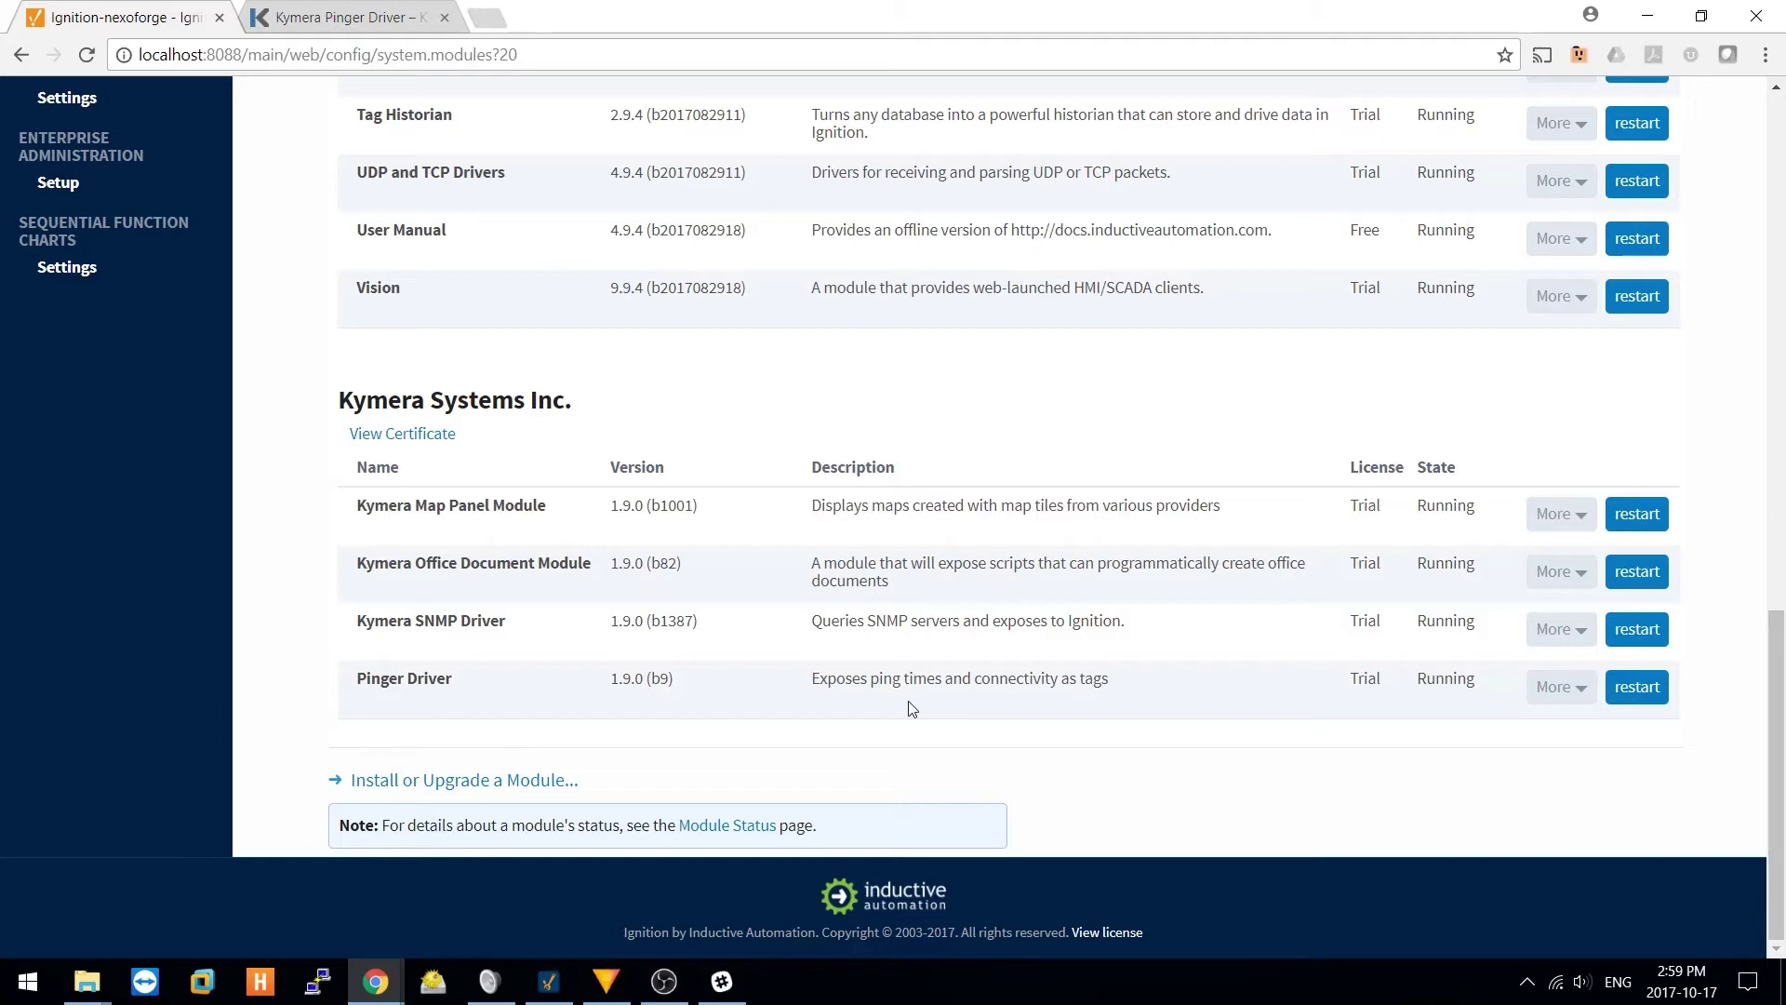
click(1590, 697)
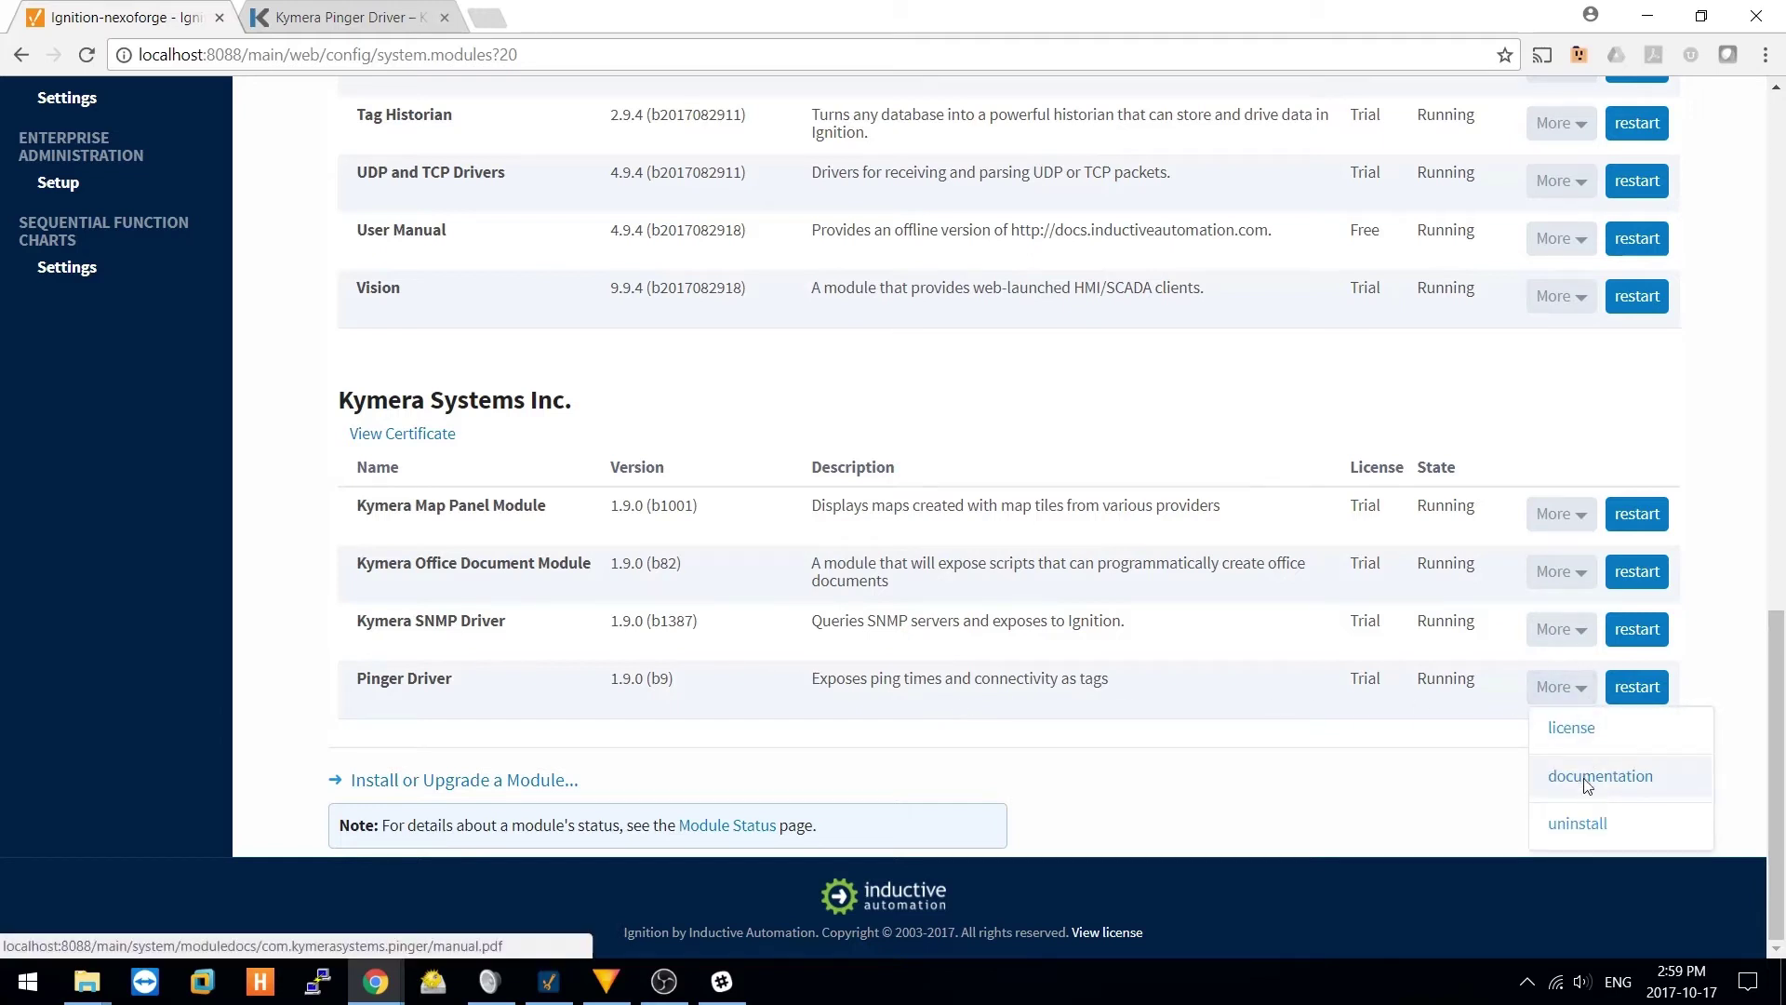